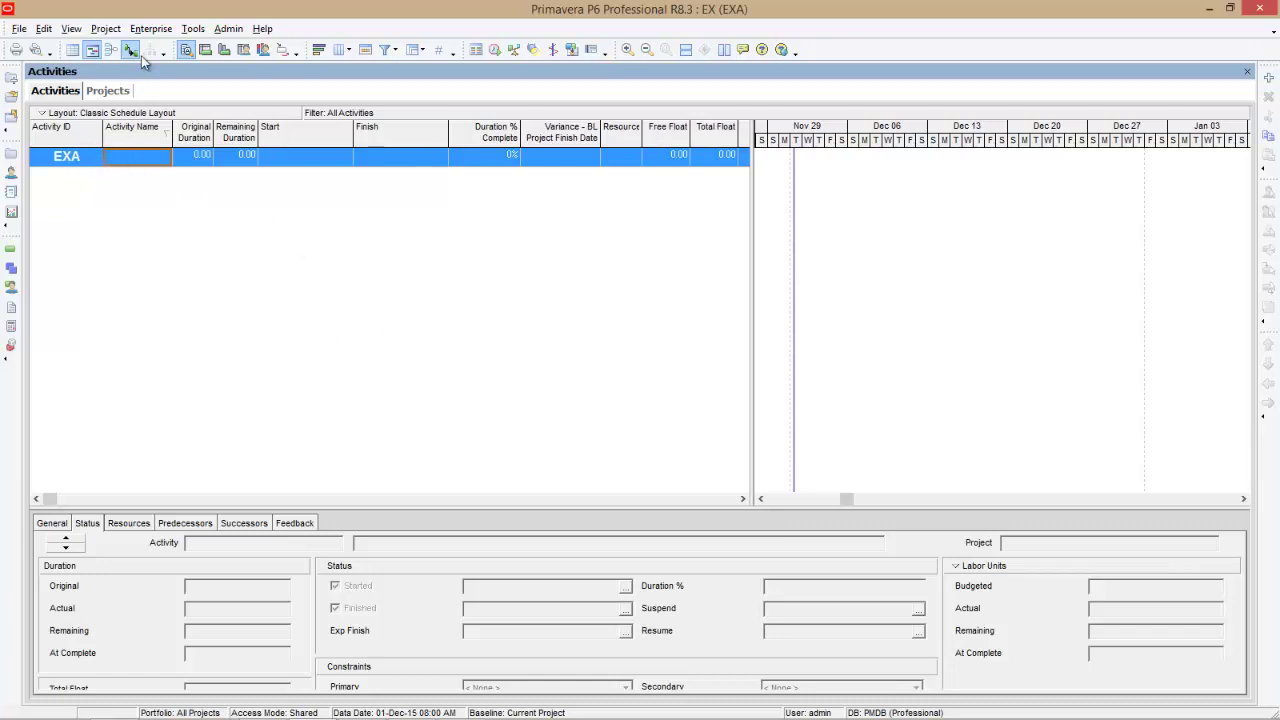
- Review the SSAP Project Calendar's 8.0 hours-per-day setting, leaving it unchanged
click(150, 28)
click(172, 70)
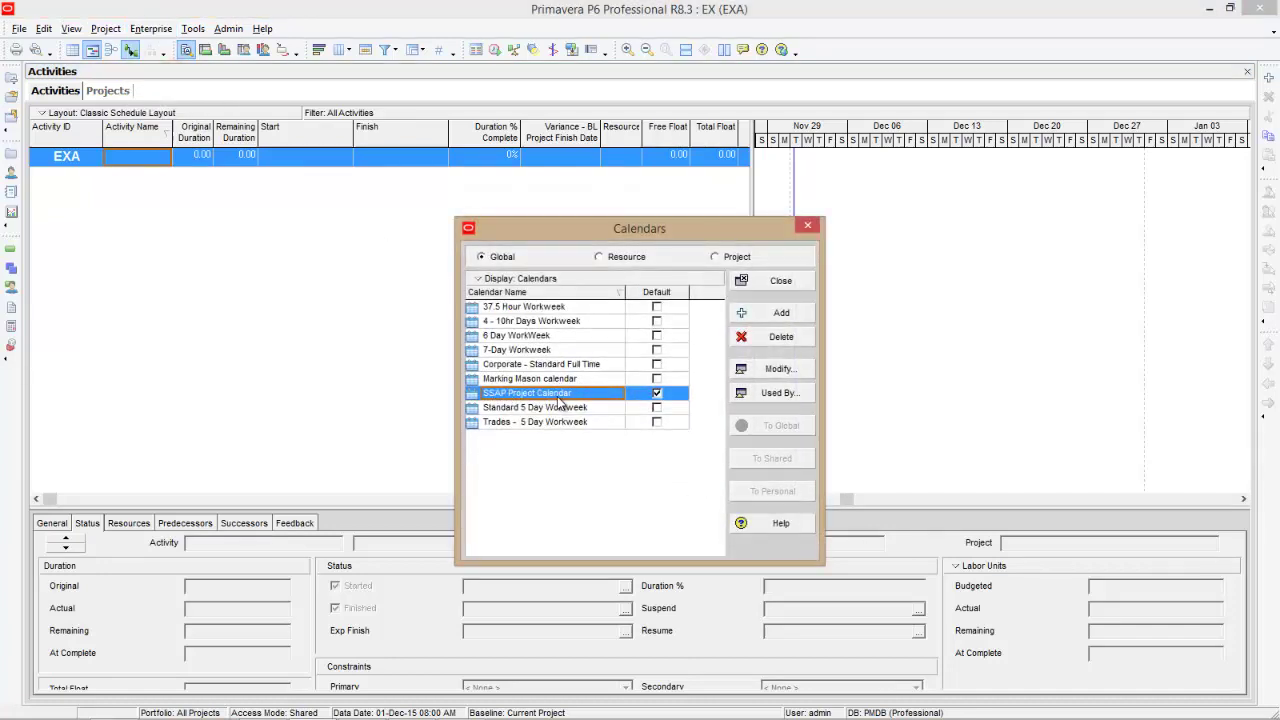
click(778, 368)
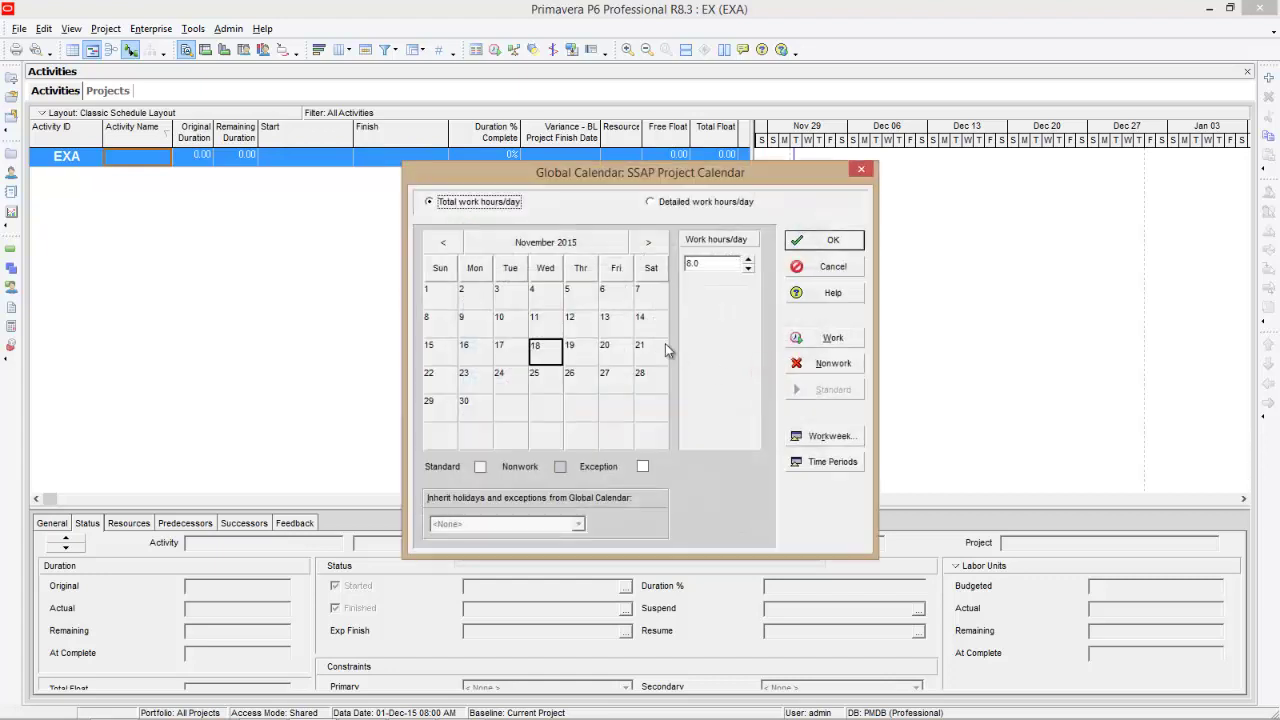
double_click(697, 263)
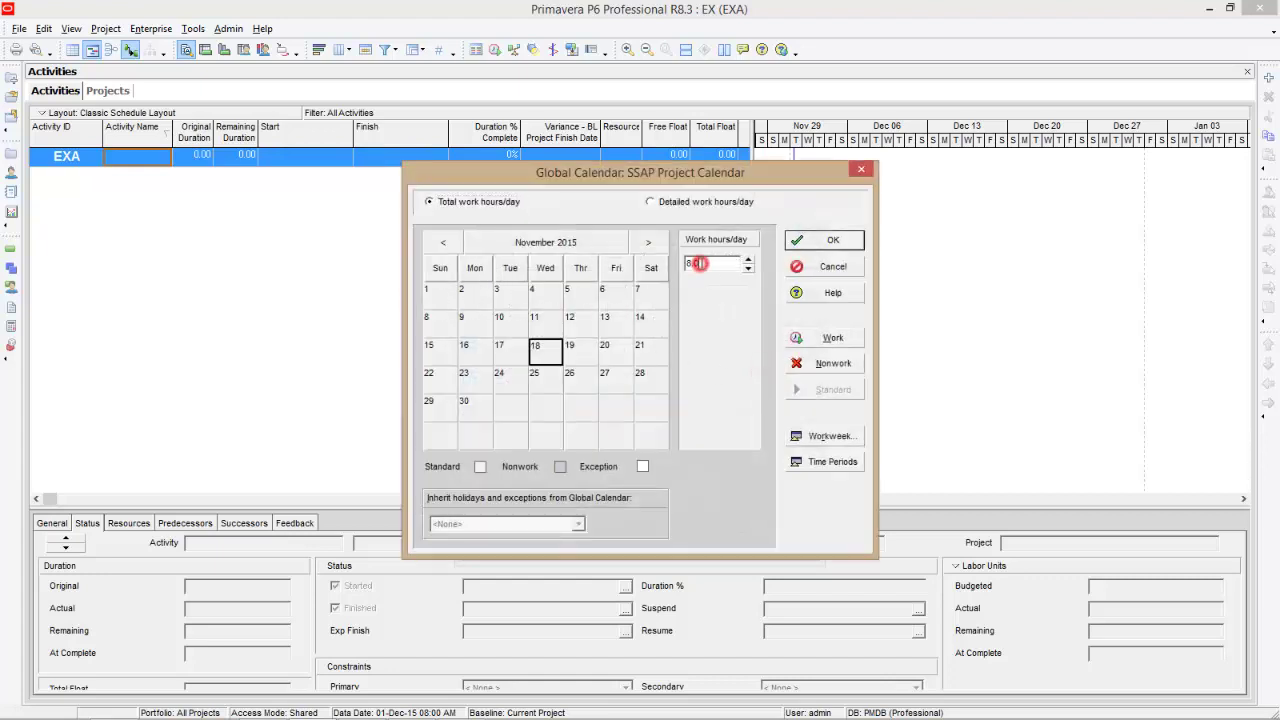
click(836, 252)
click(783, 281)
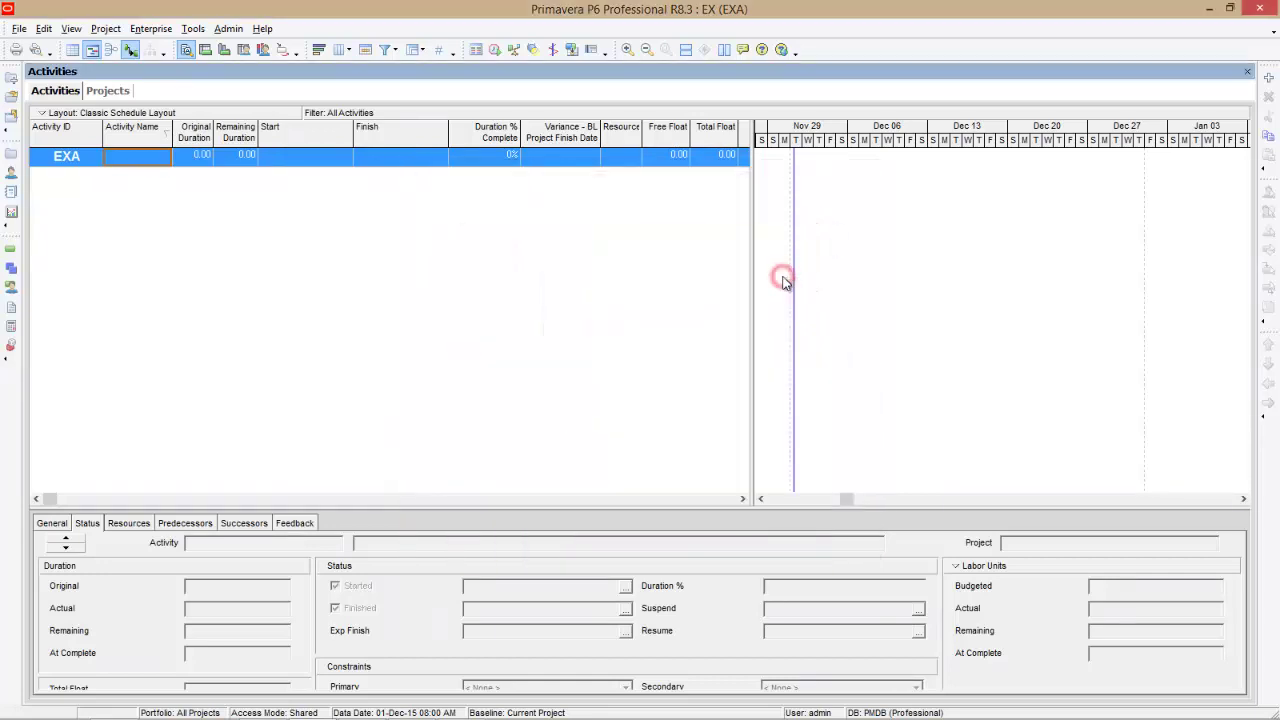
- Add activities A1000 named 'A' and A1010 named 'B' to project EXA
click(1270, 79)
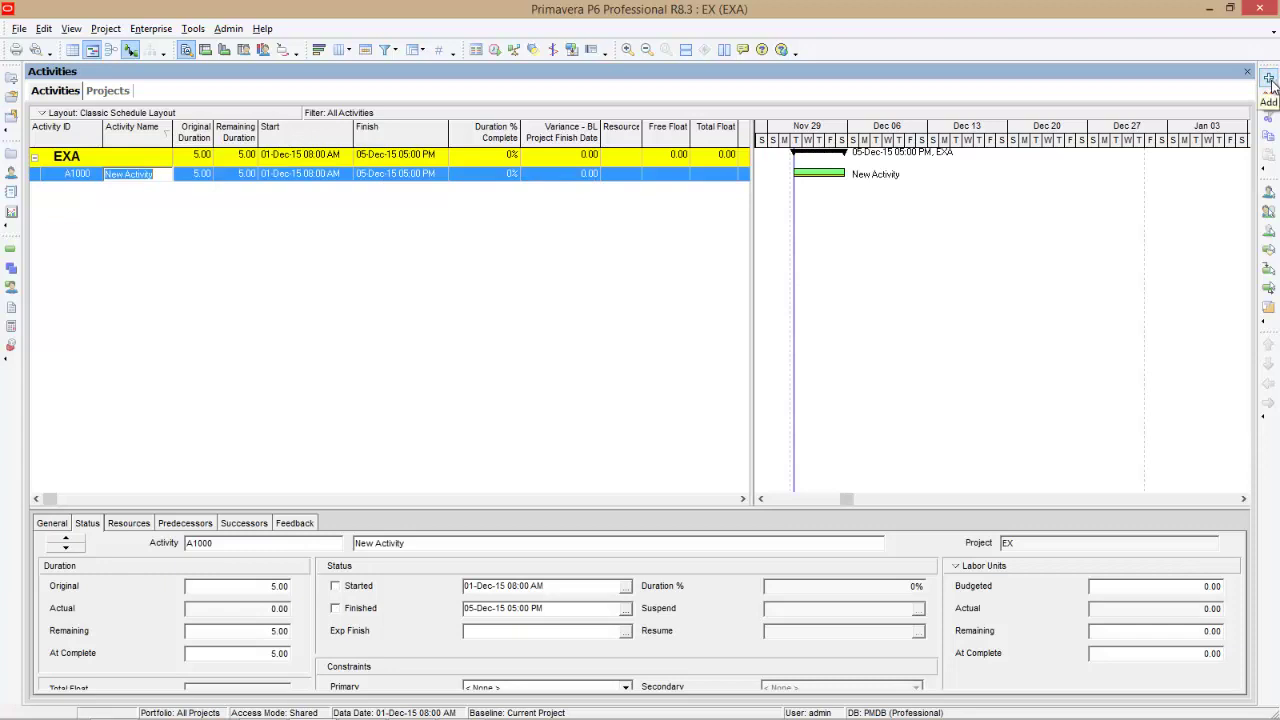
text(A)
click(1271, 85)
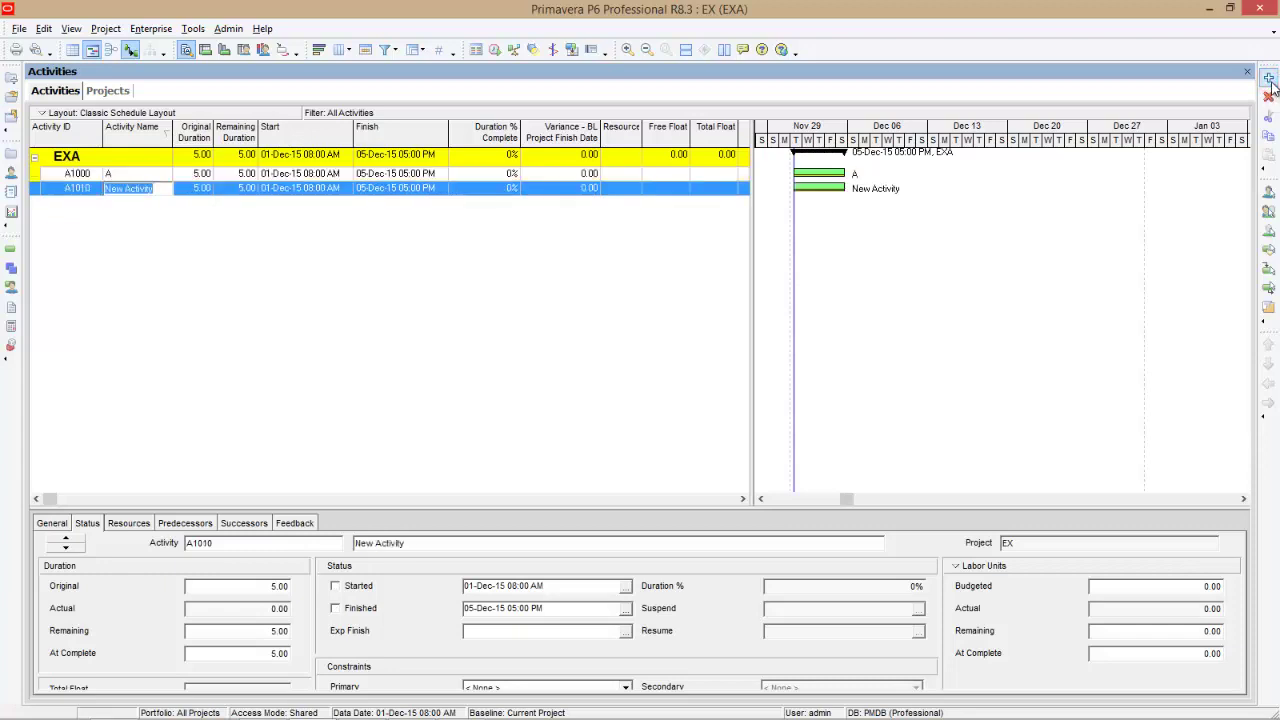
text(B)
- Give activities A and B an original duration of 6 days each
click(202, 176)
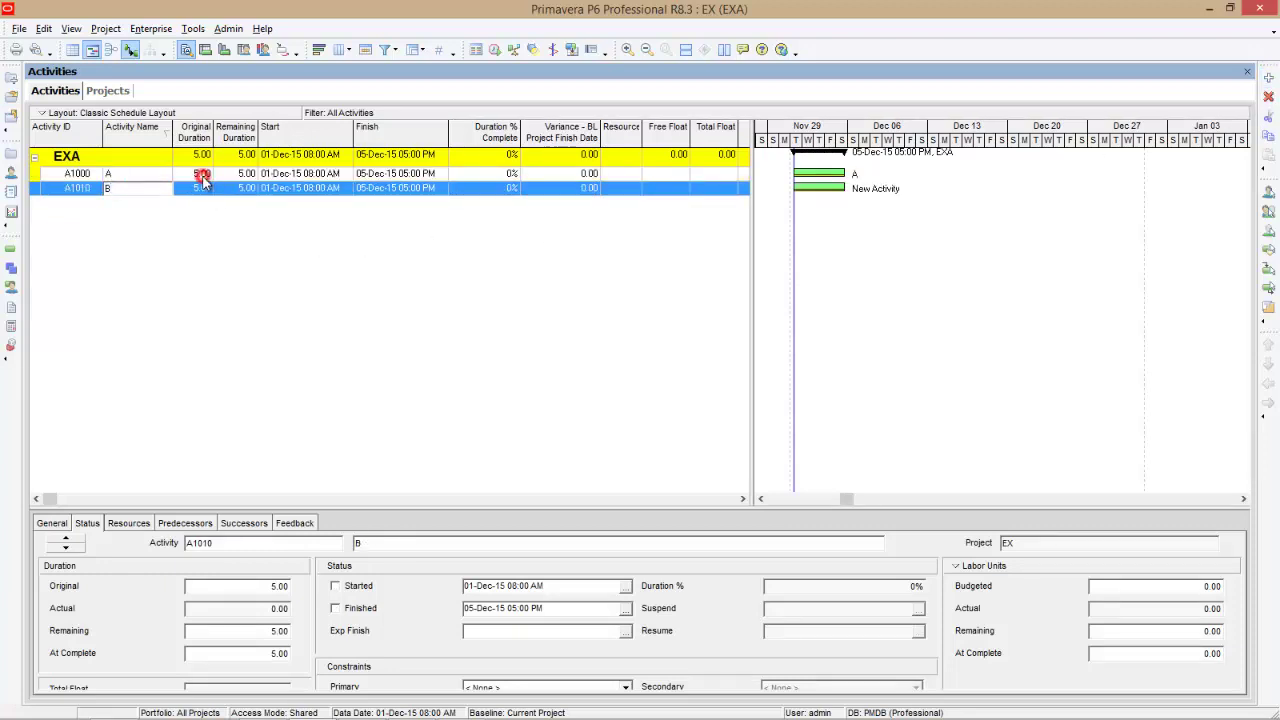
text(6)
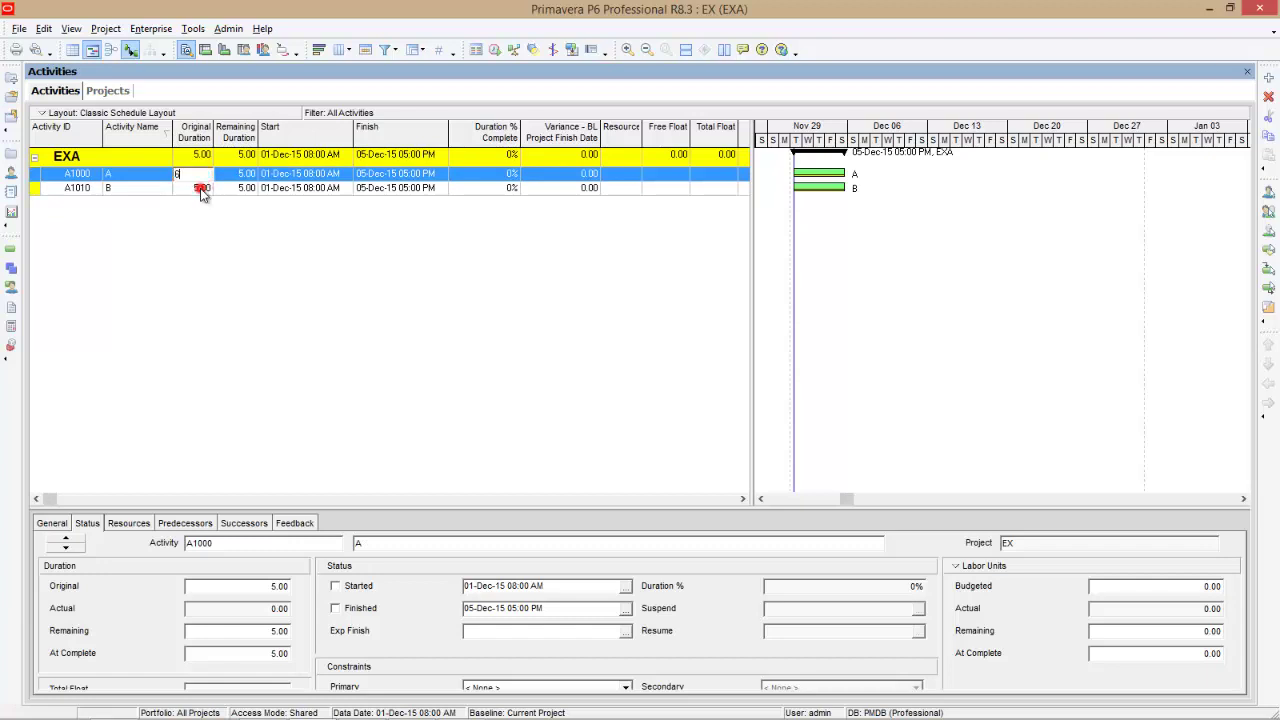
click(202, 188)
text(6)
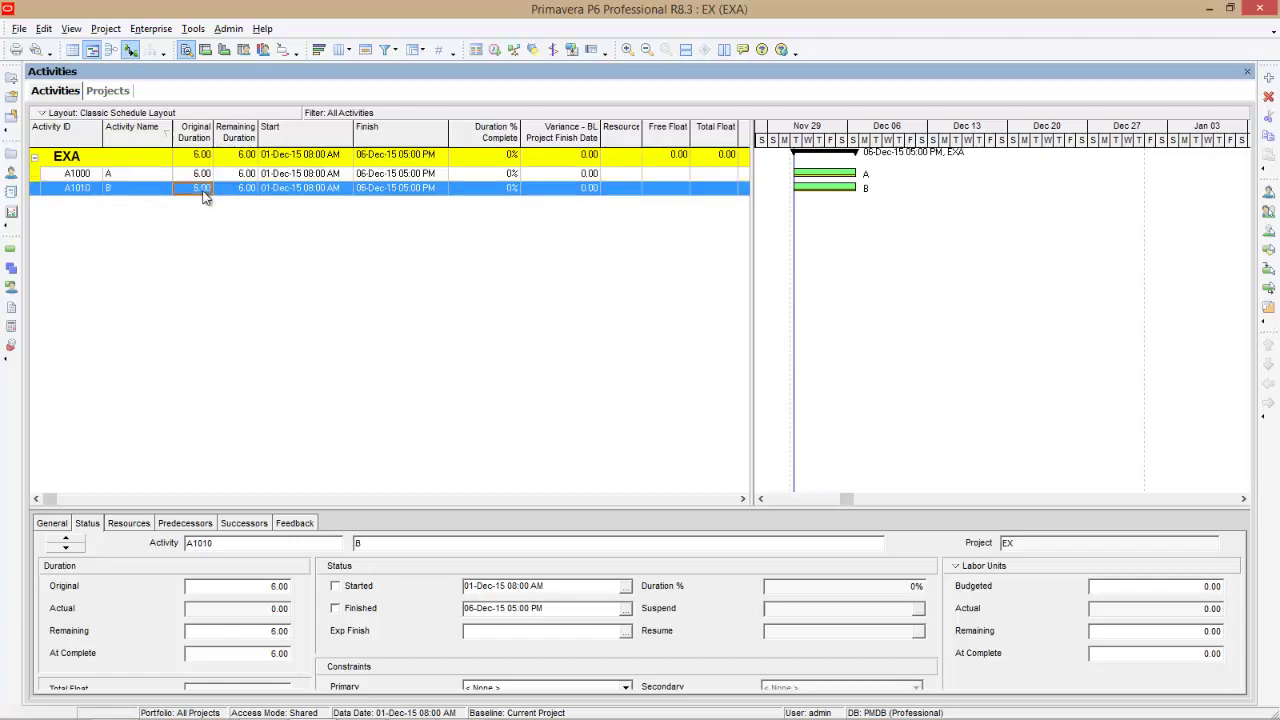
click(147, 176)
drag(147, 176, 147, 196)
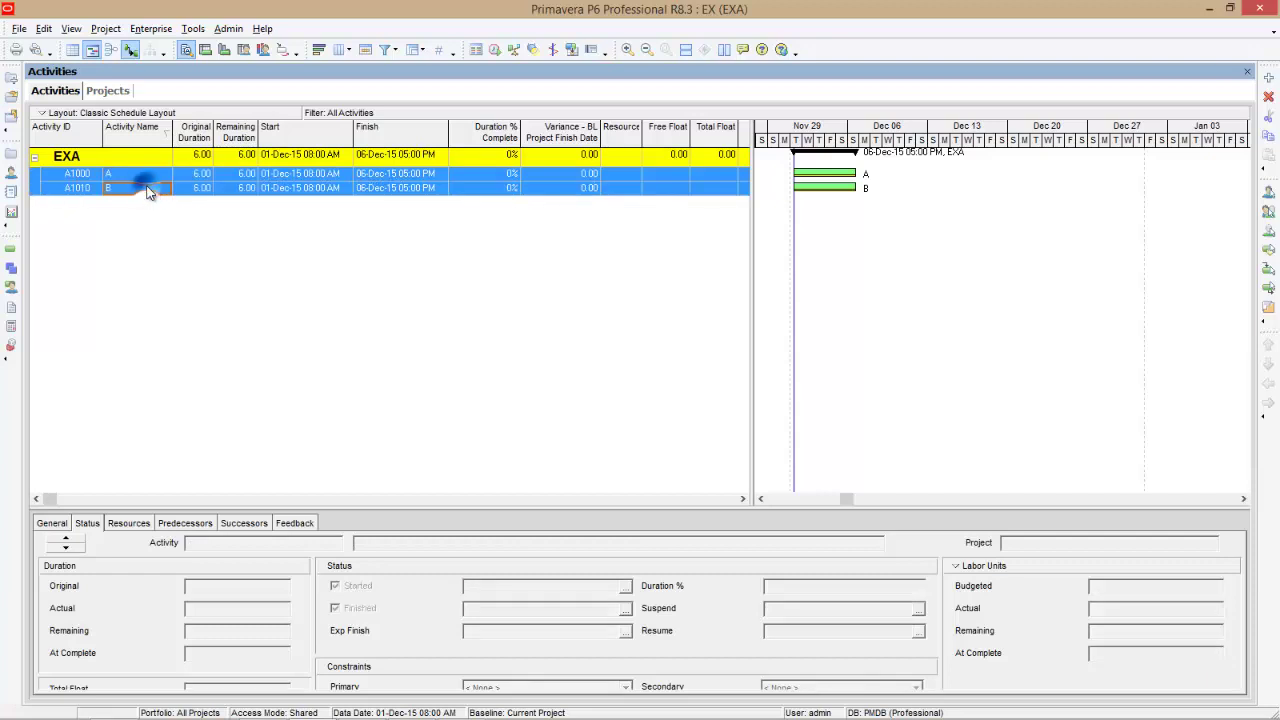
- Link activity A to B and schedule EXA, so B runs 07-Dec to 12-Dec-15
right_click(147, 189)
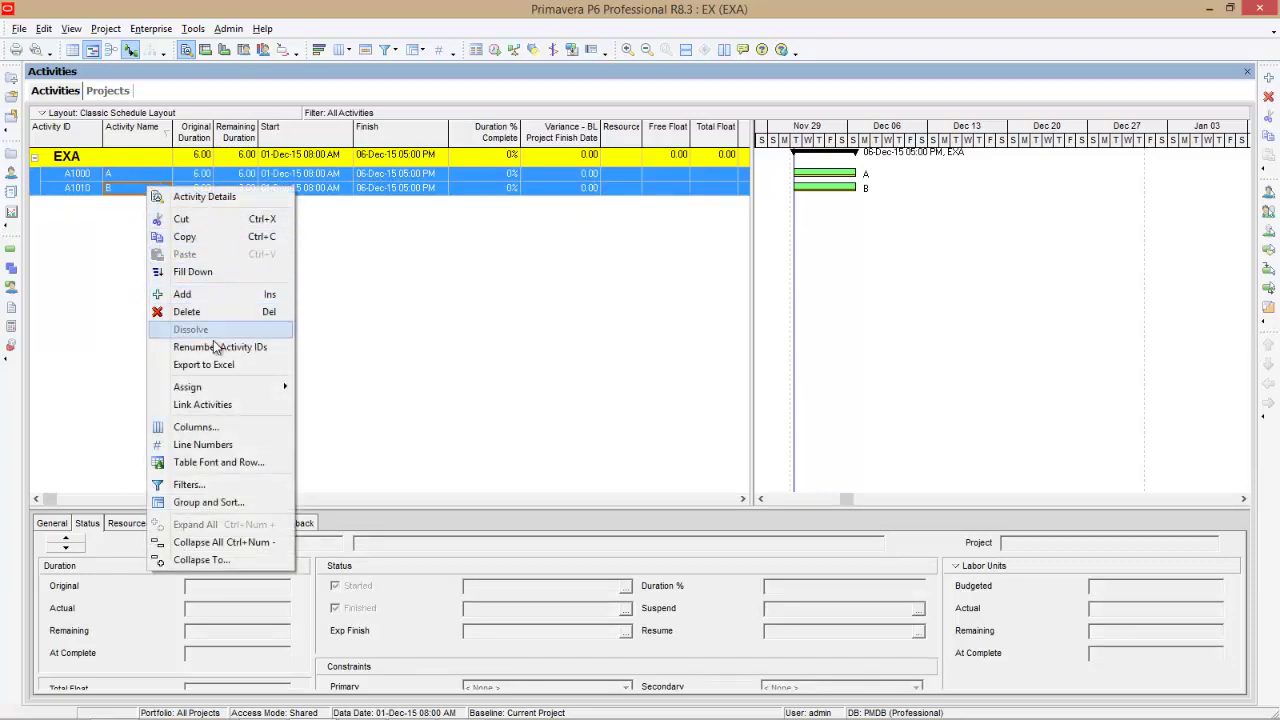
click(220, 408)
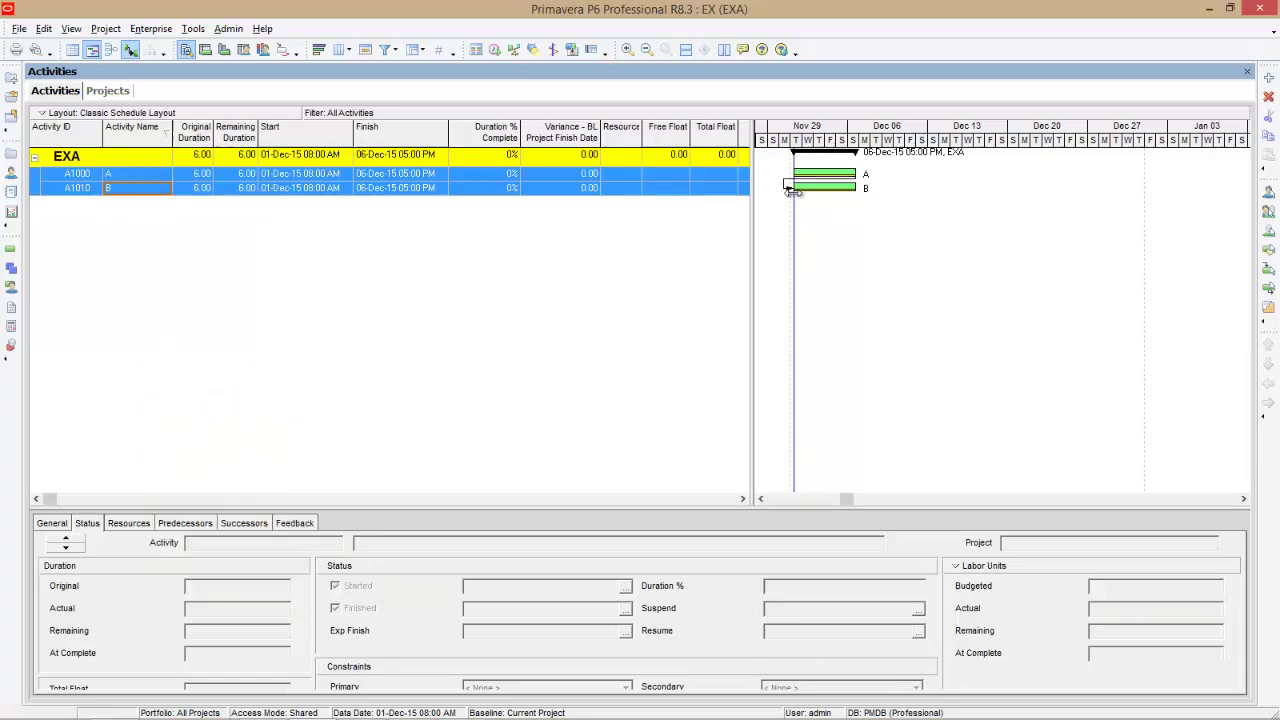
click(493, 52)
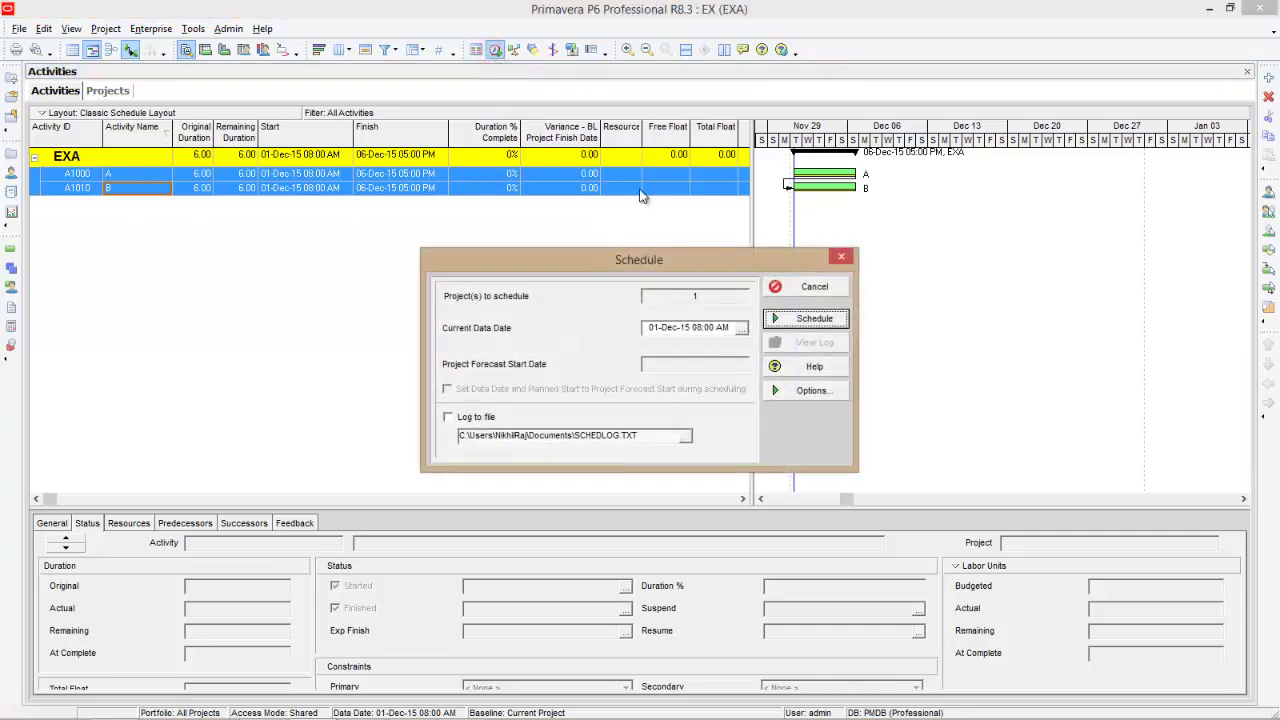
click(780, 319)
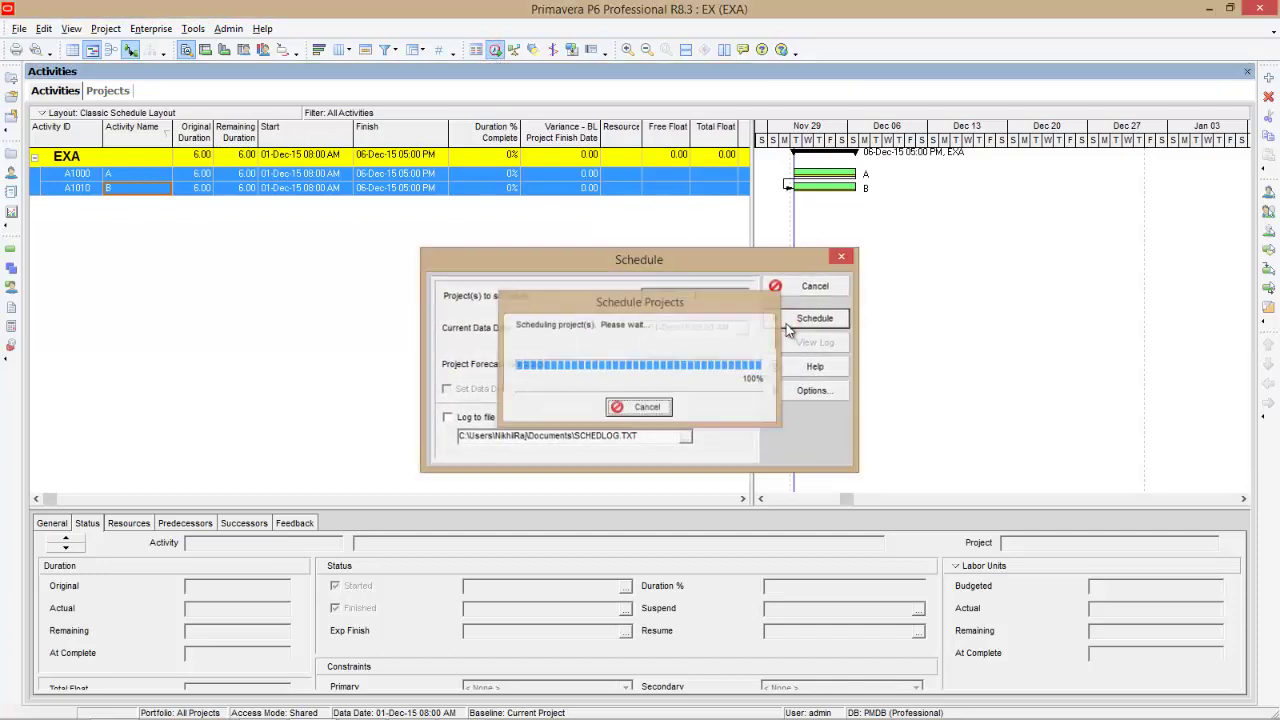
click(121, 176)
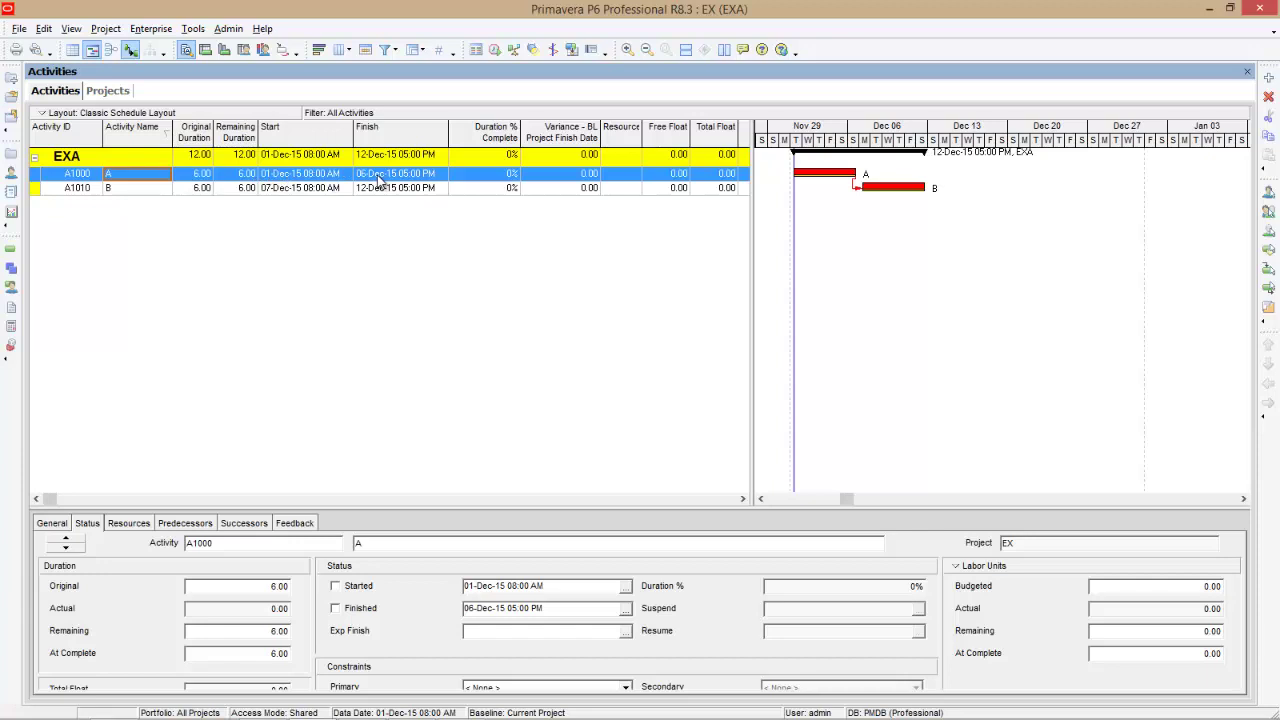
click(284, 191)
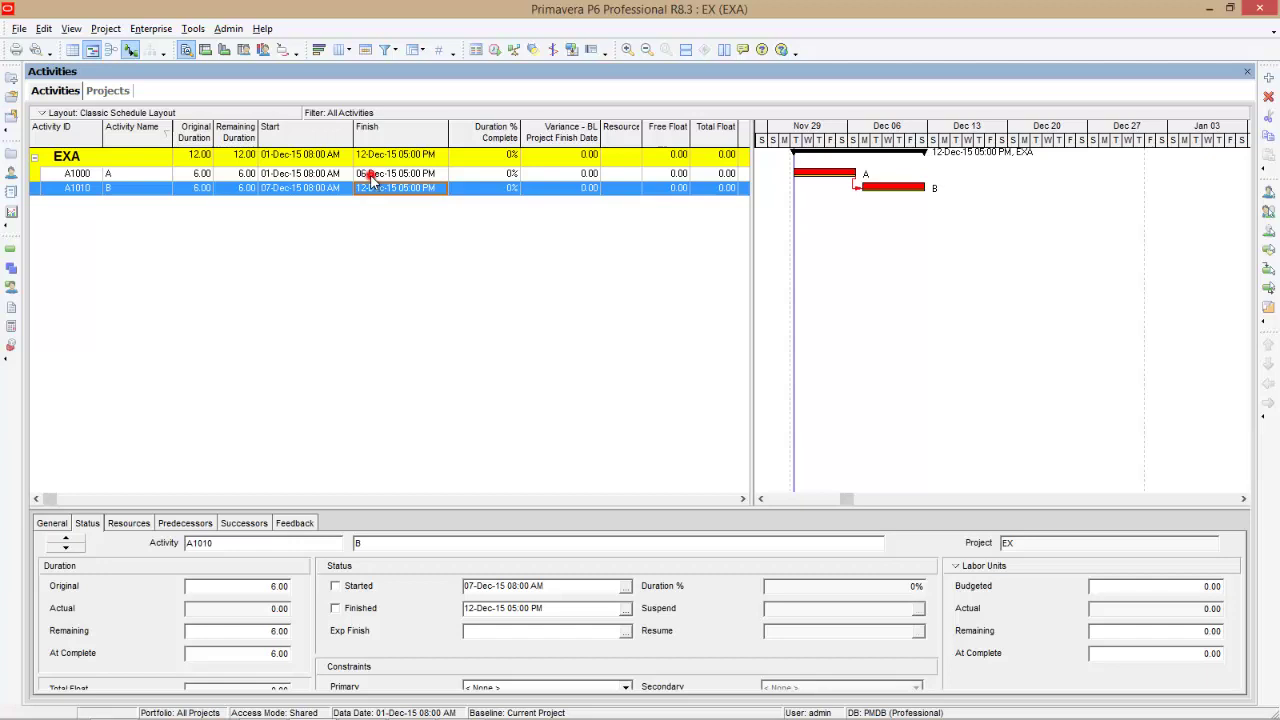
click(371, 175)
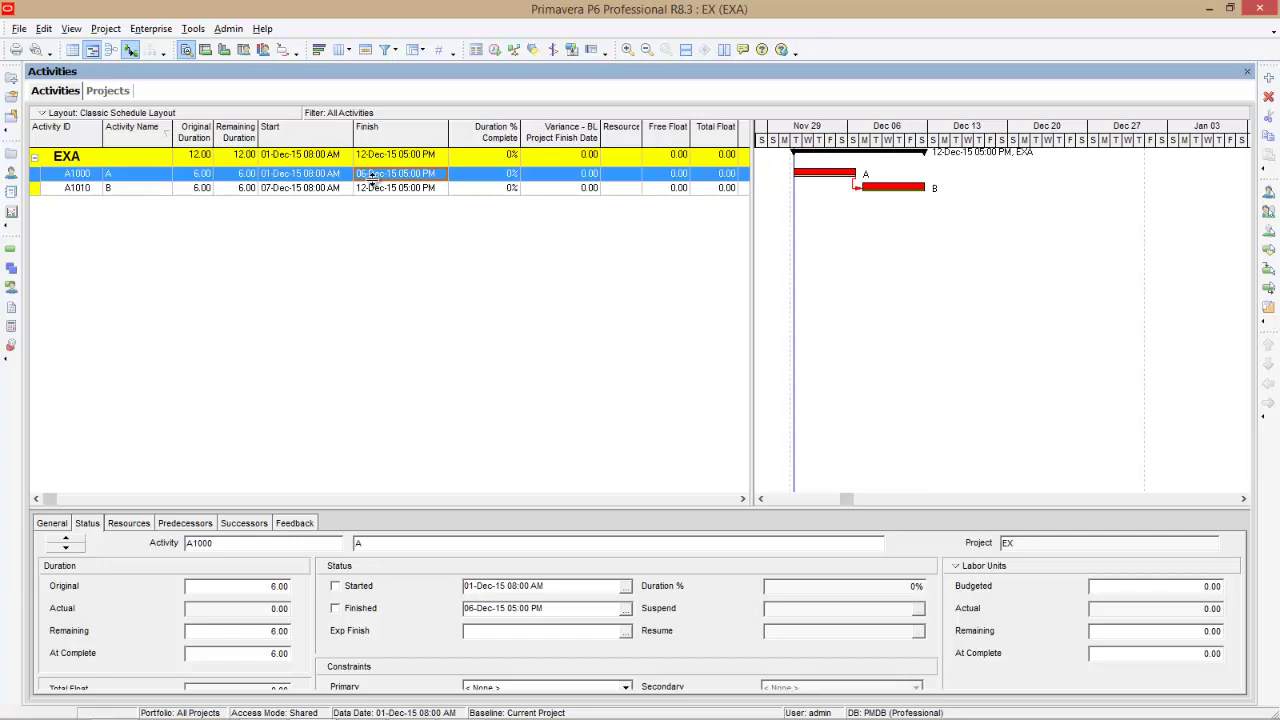
click(310, 190)
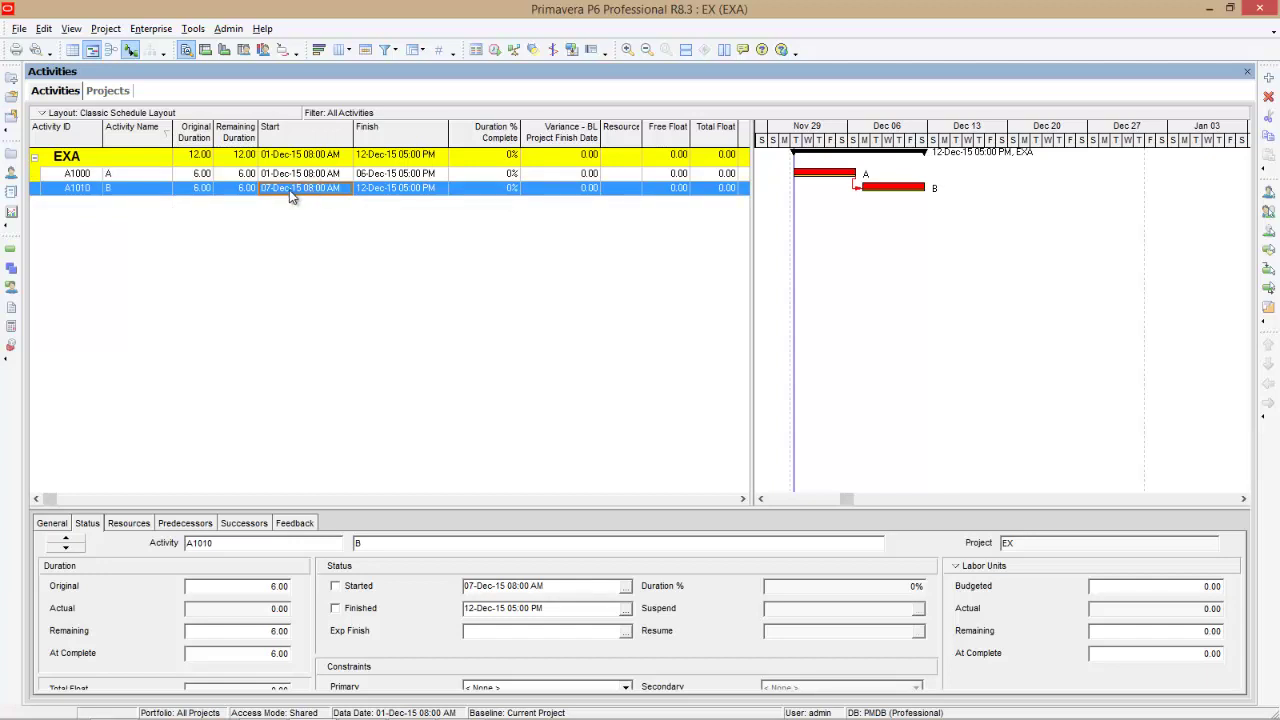
click(134, 176)
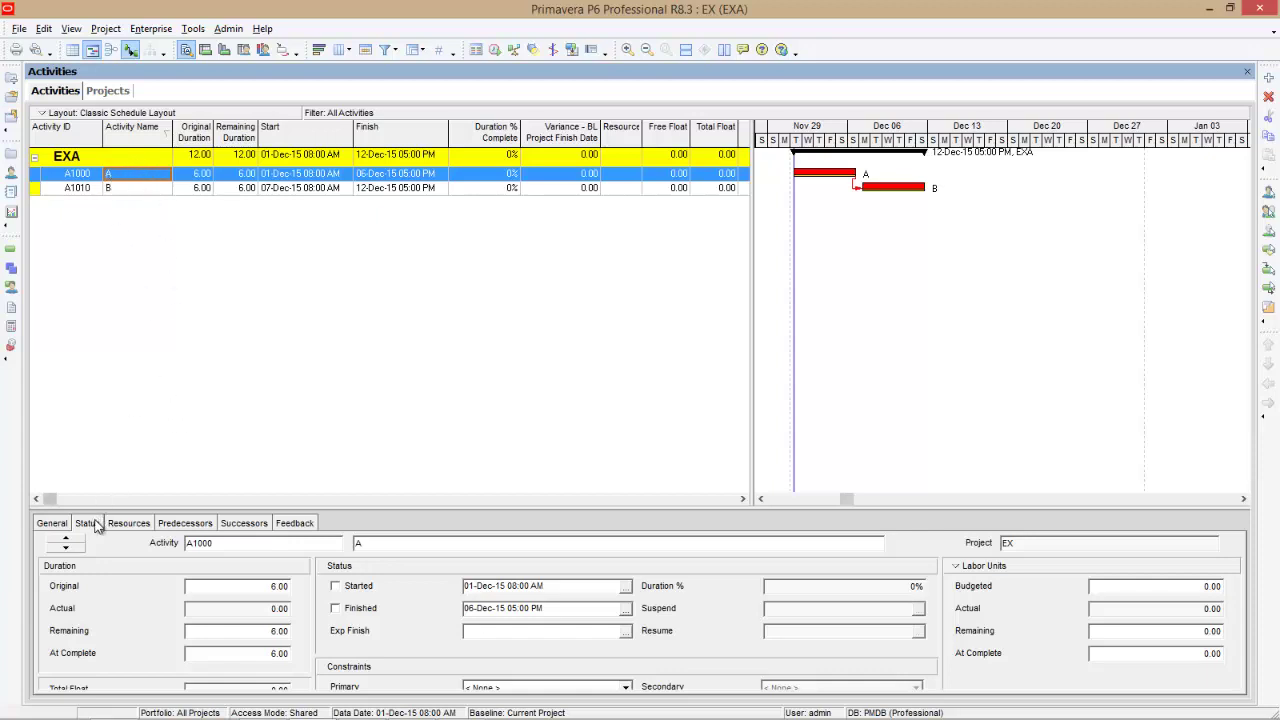
- Mark activity A as started and set its remaining duration to 2 days (66.67% complete)
click(336, 587)
double_click(200, 631)
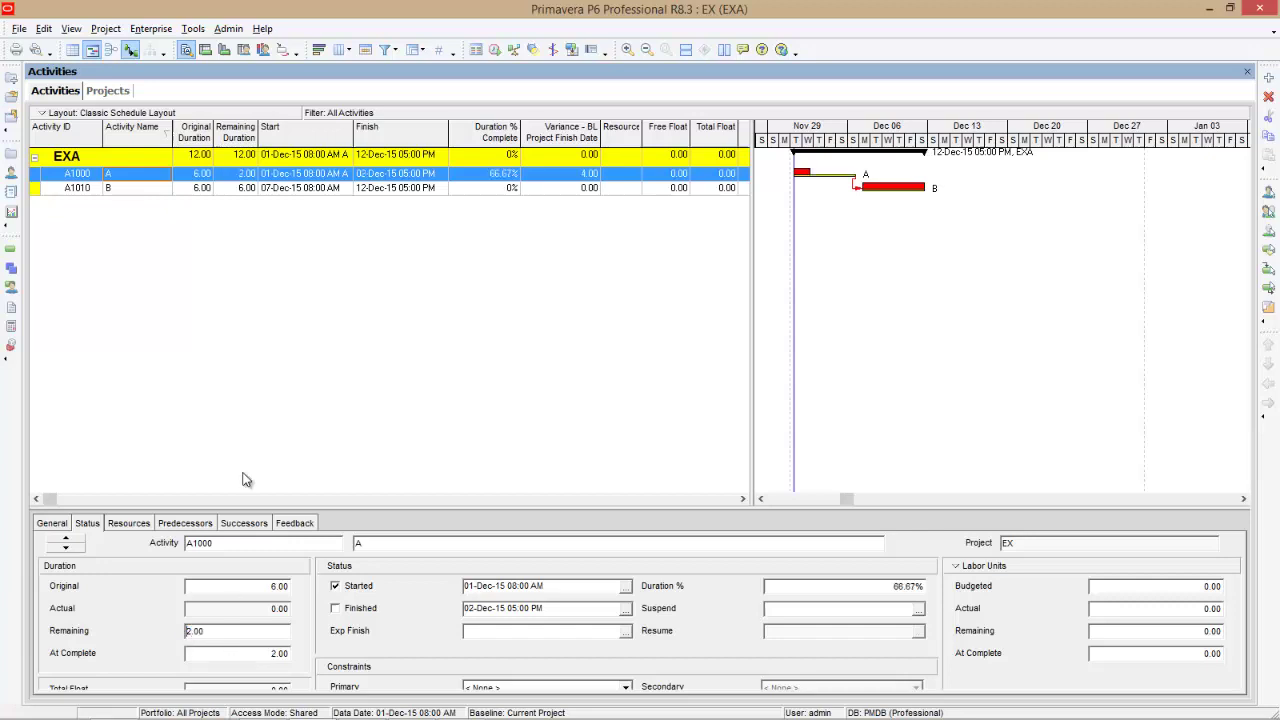
- Record activity B as started with a 6 December start date of 06-Dec-15 08:00 AM
click(125, 189)
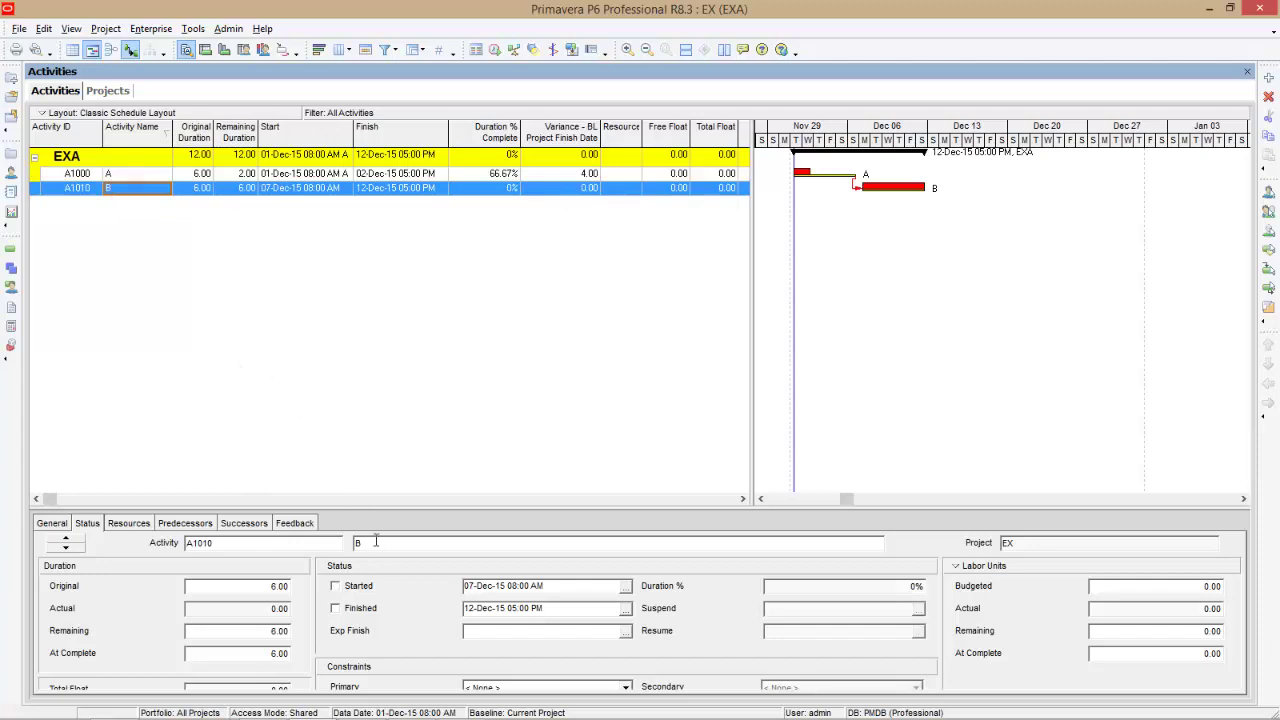
click(337, 587)
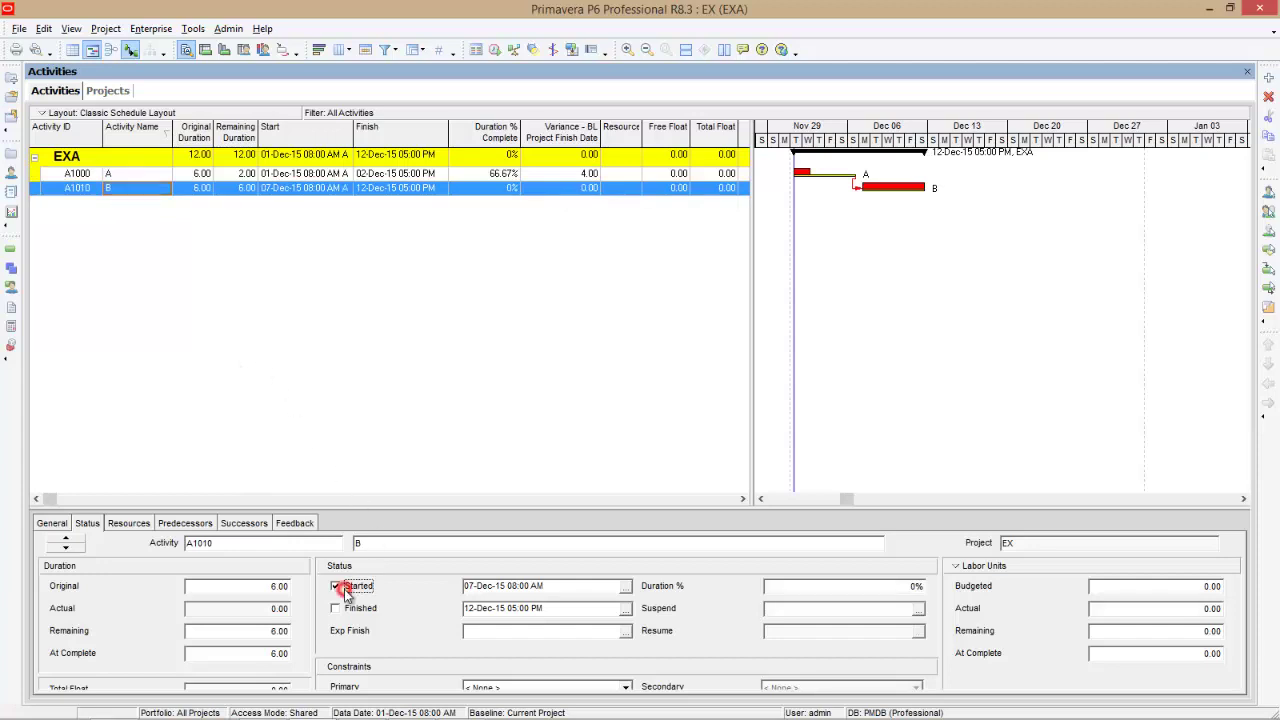
click(625, 586)
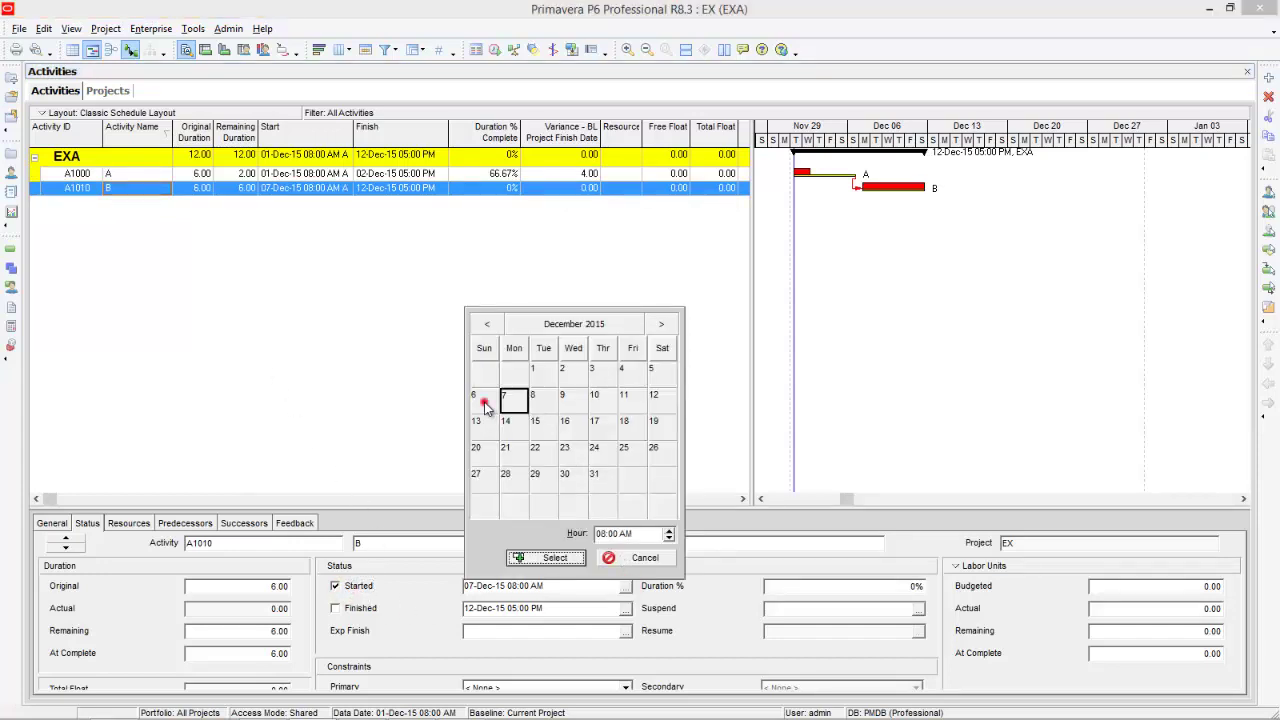
click(484, 403)
click(547, 561)
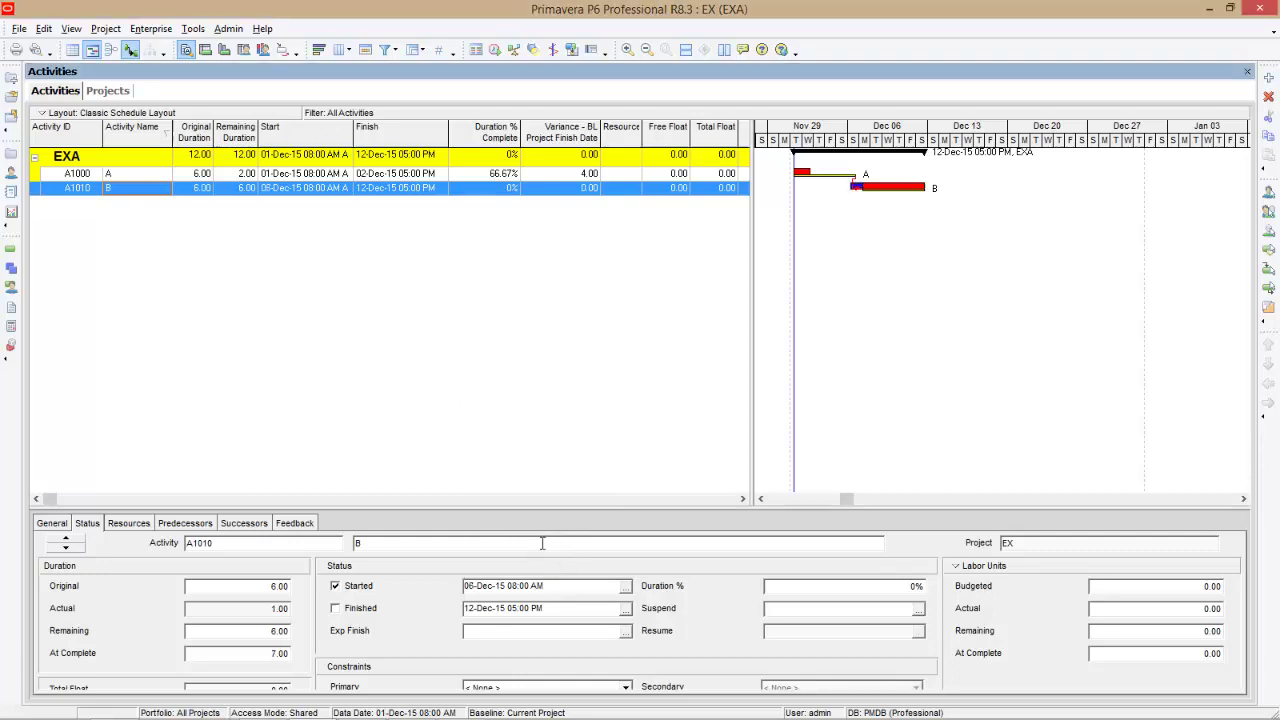
- Set the Schedule dialog's current data date to 06-Dec-15 05:00 PM
click(494, 52)
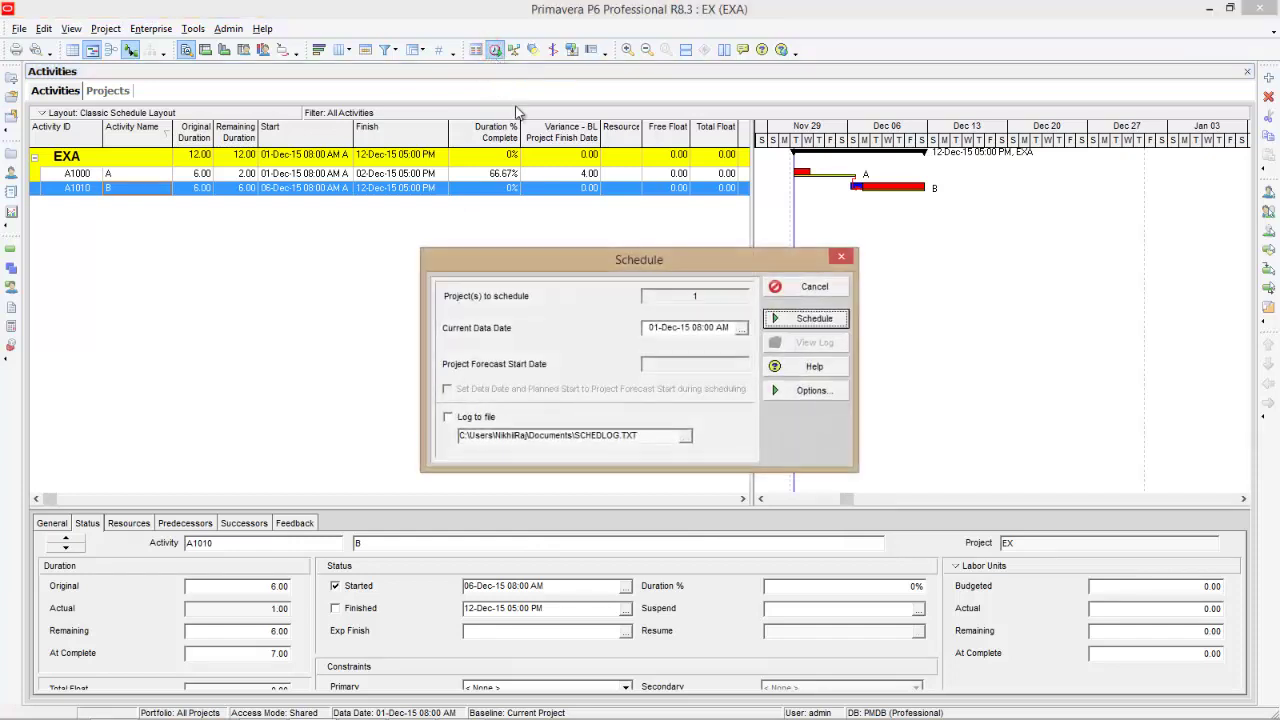
click(741, 328)
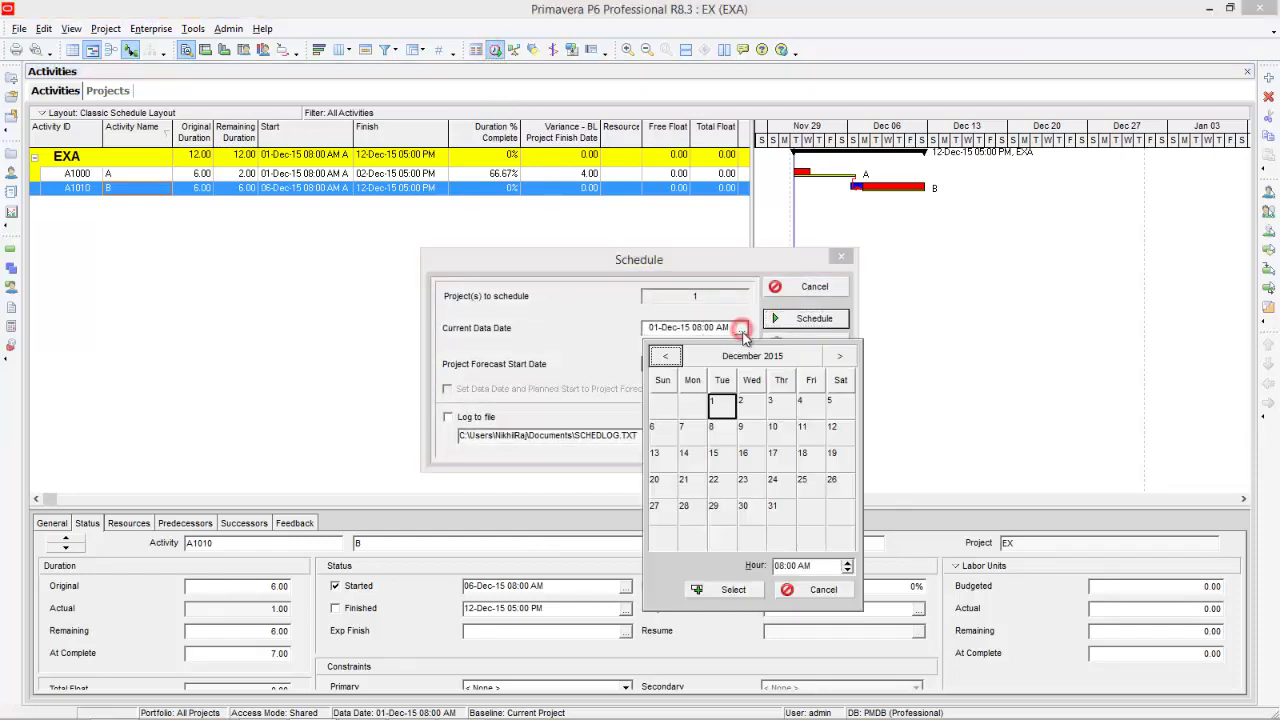
click(652, 428)
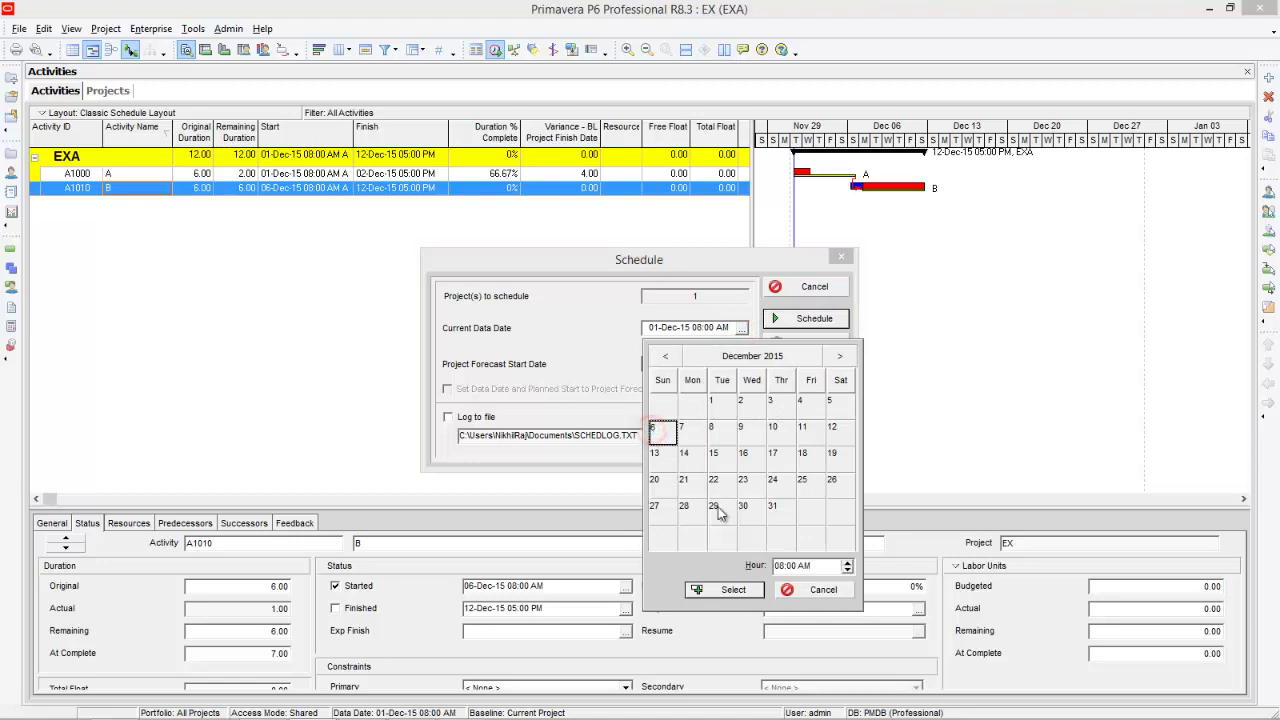
click(847, 564)
click(847, 564)
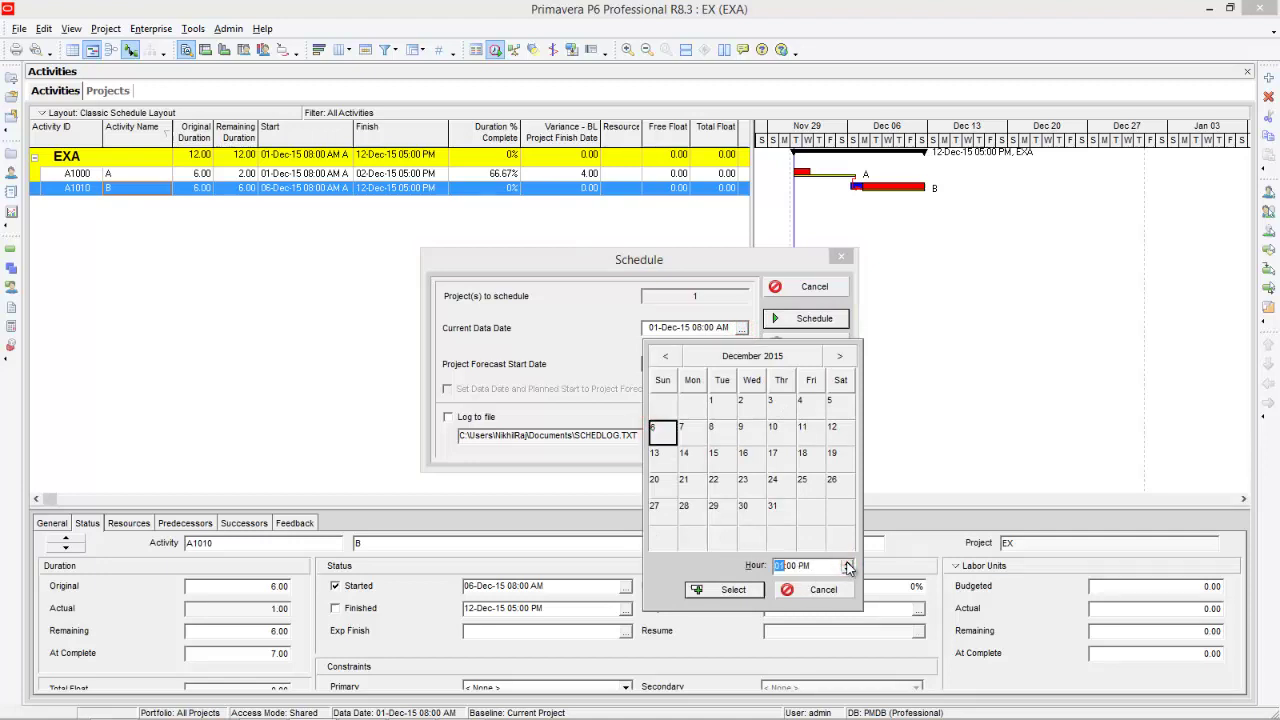
click(847, 564)
click(847, 564)
click(847, 564)
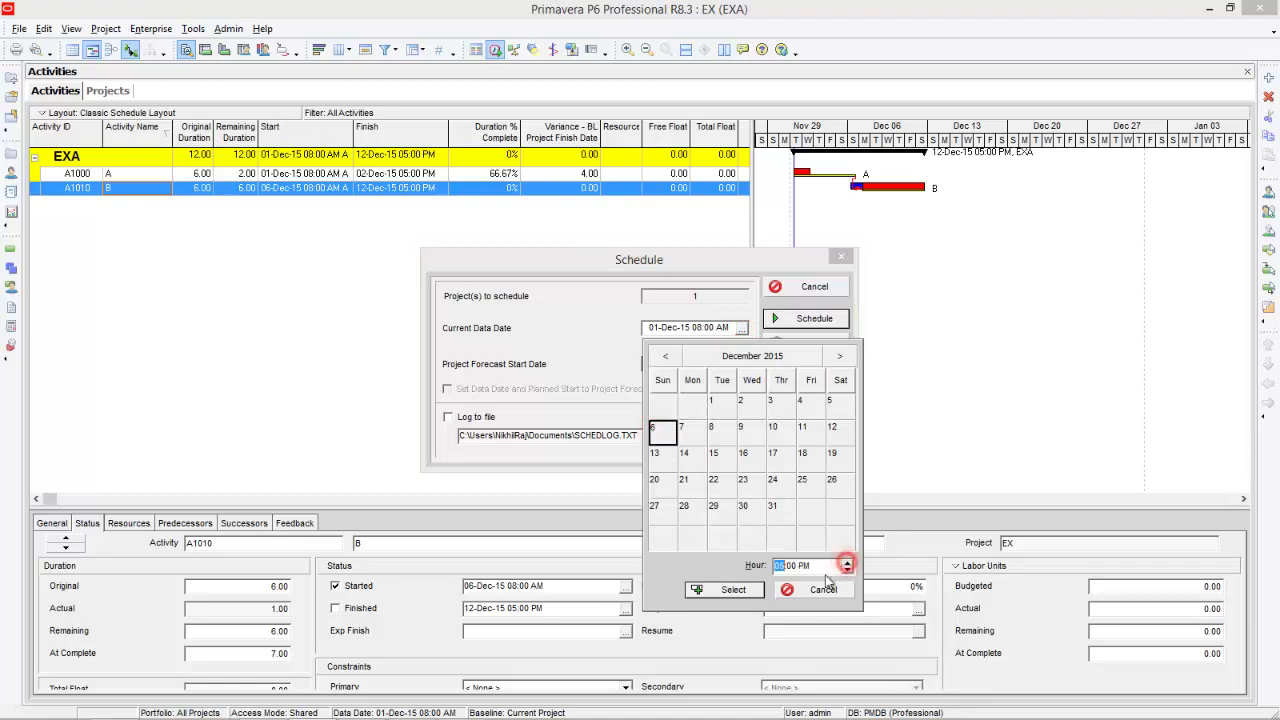
click(733, 589)
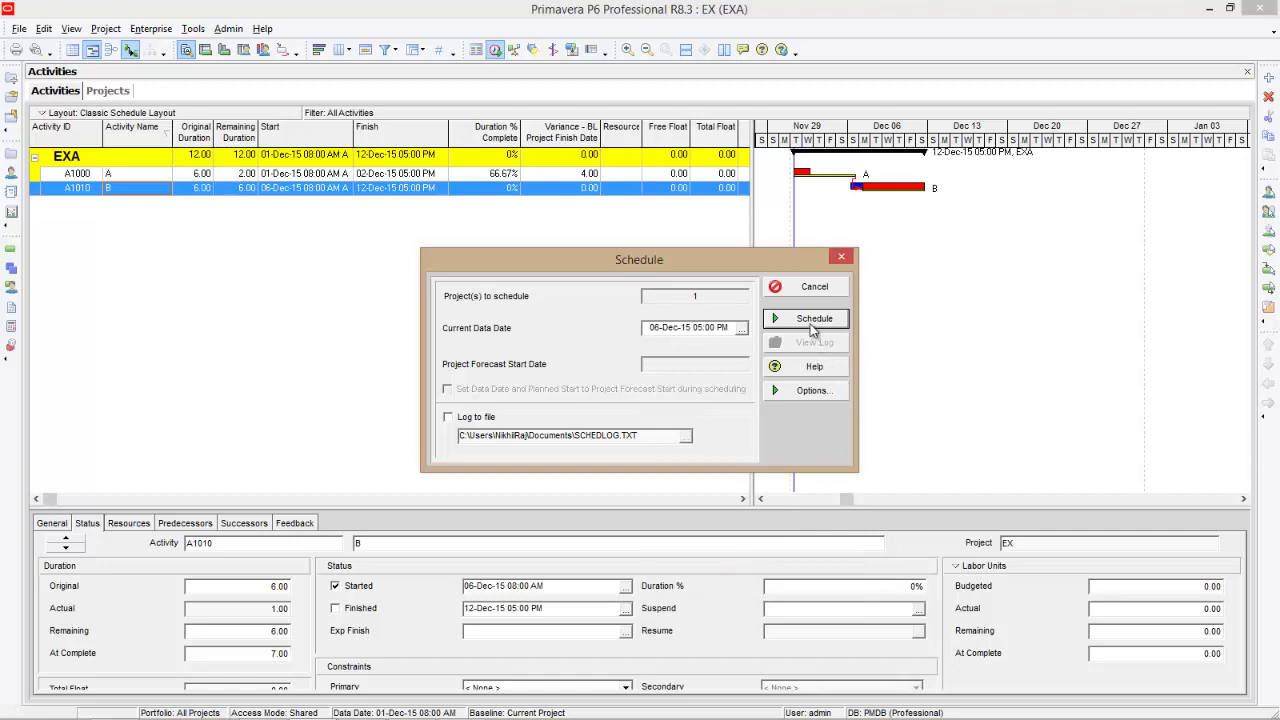
- Schedule EXA at the new data date, moving its finish to 14-Dec-15 with -2.00 days variance
click(812, 326)
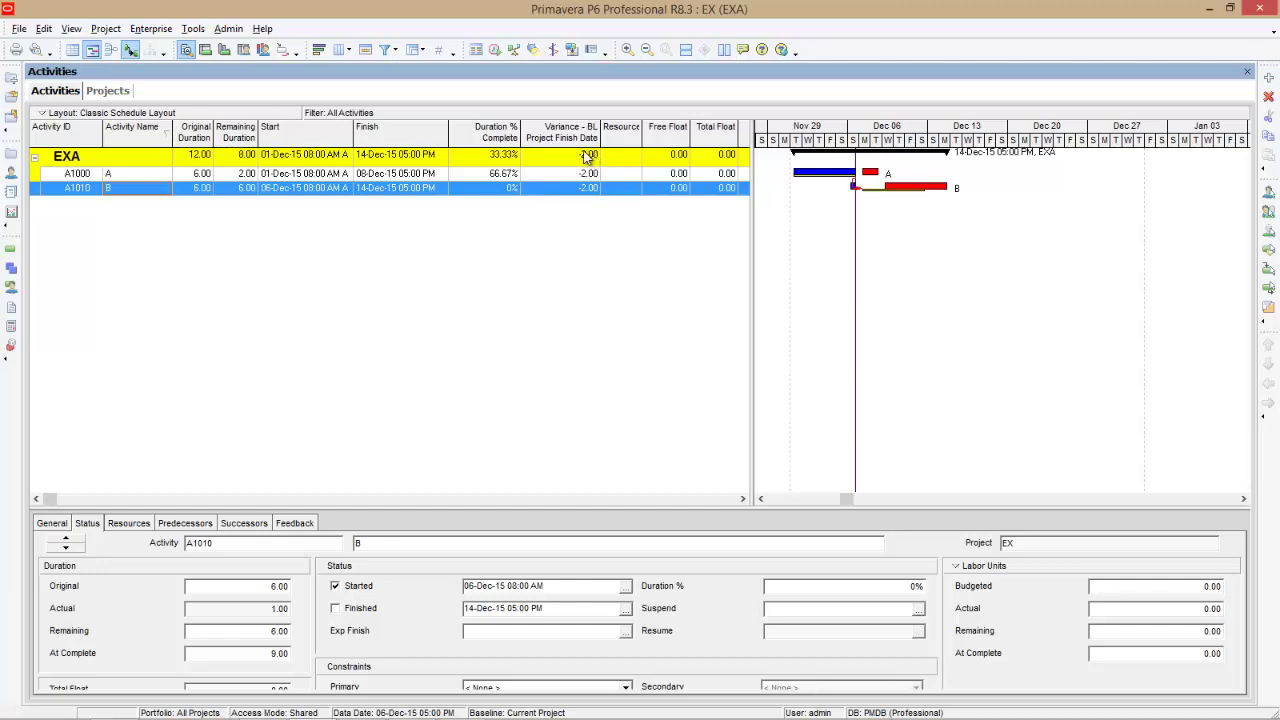
- Change the scheduling option for progressed activities from Retained Logic to Progress Override
click(495, 52)
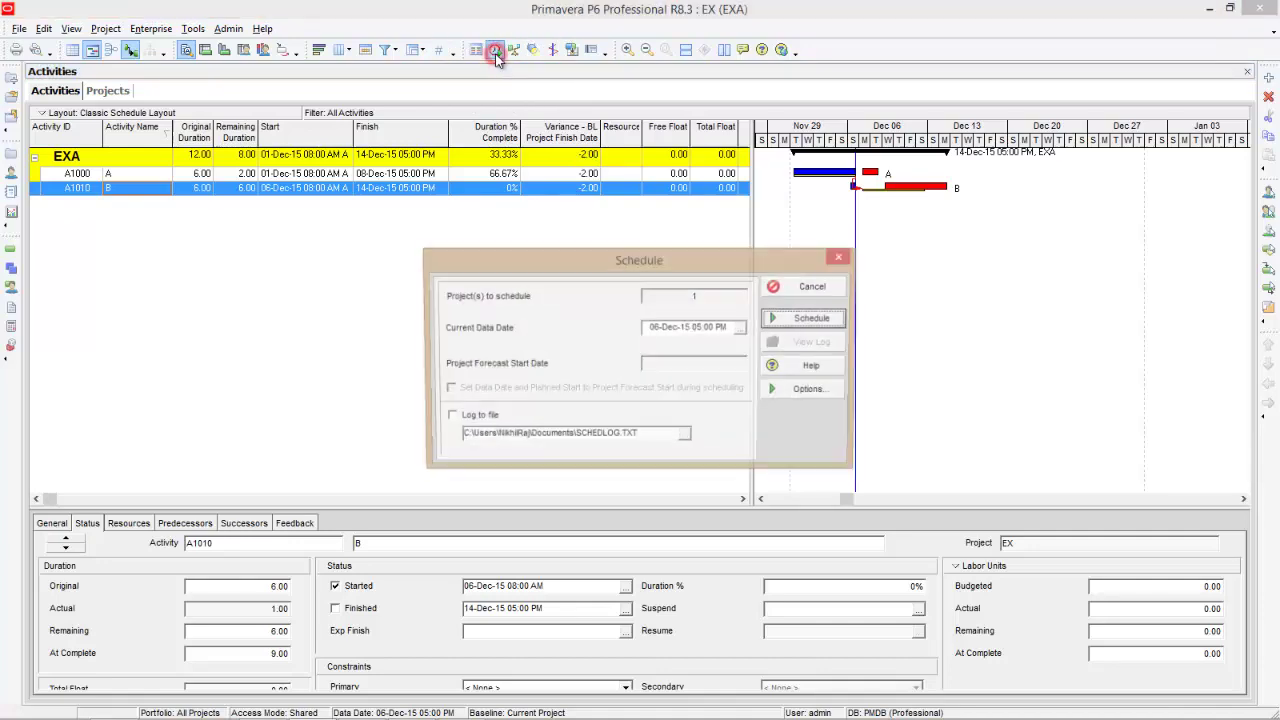
click(802, 393)
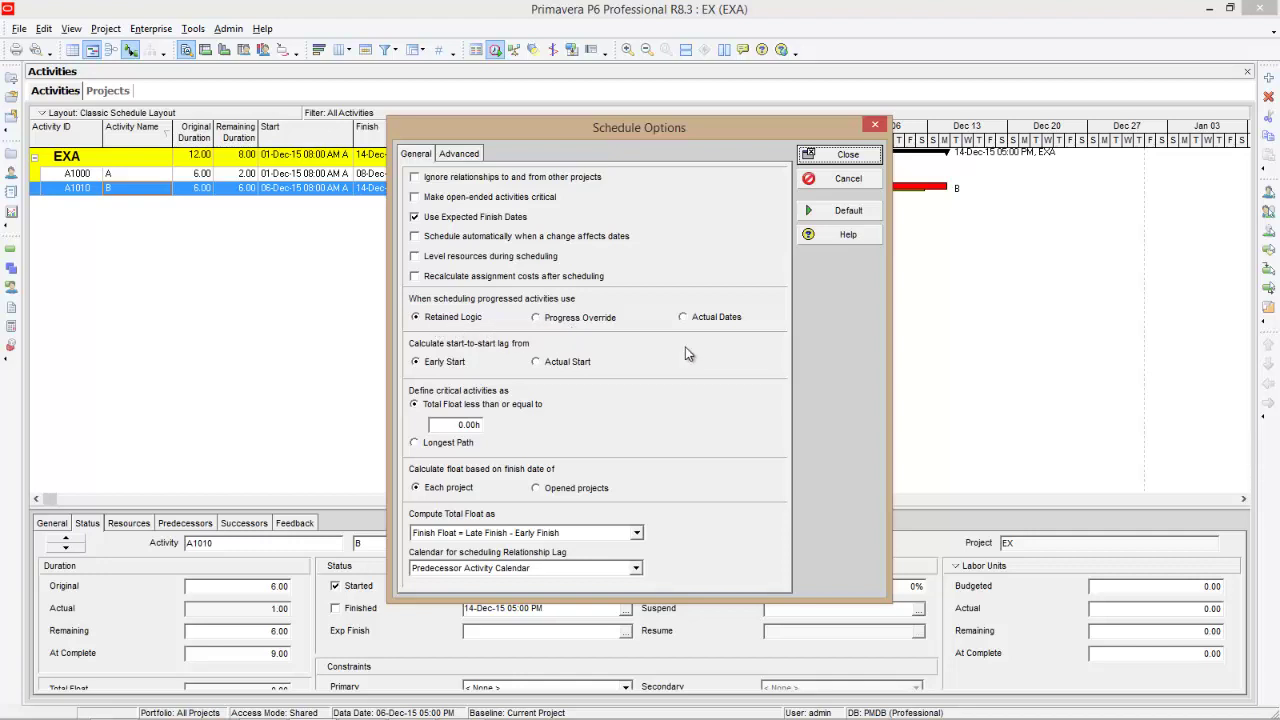
click(536, 318)
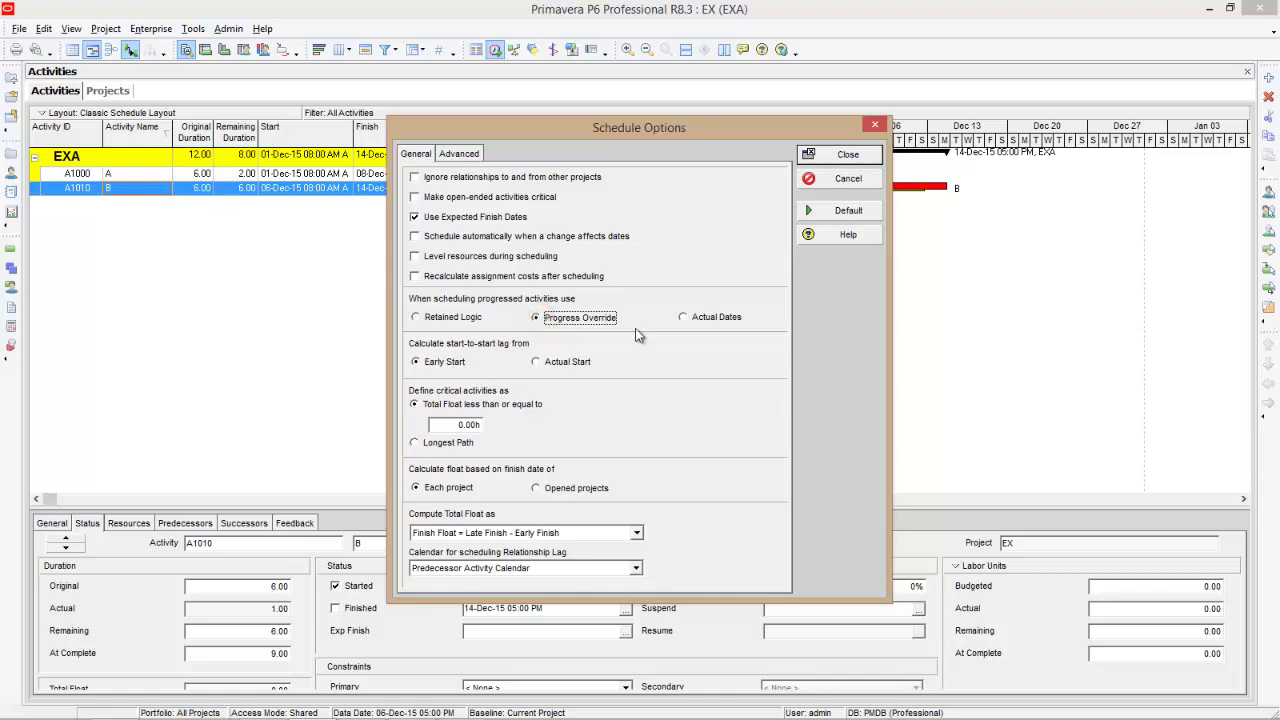
click(849, 157)
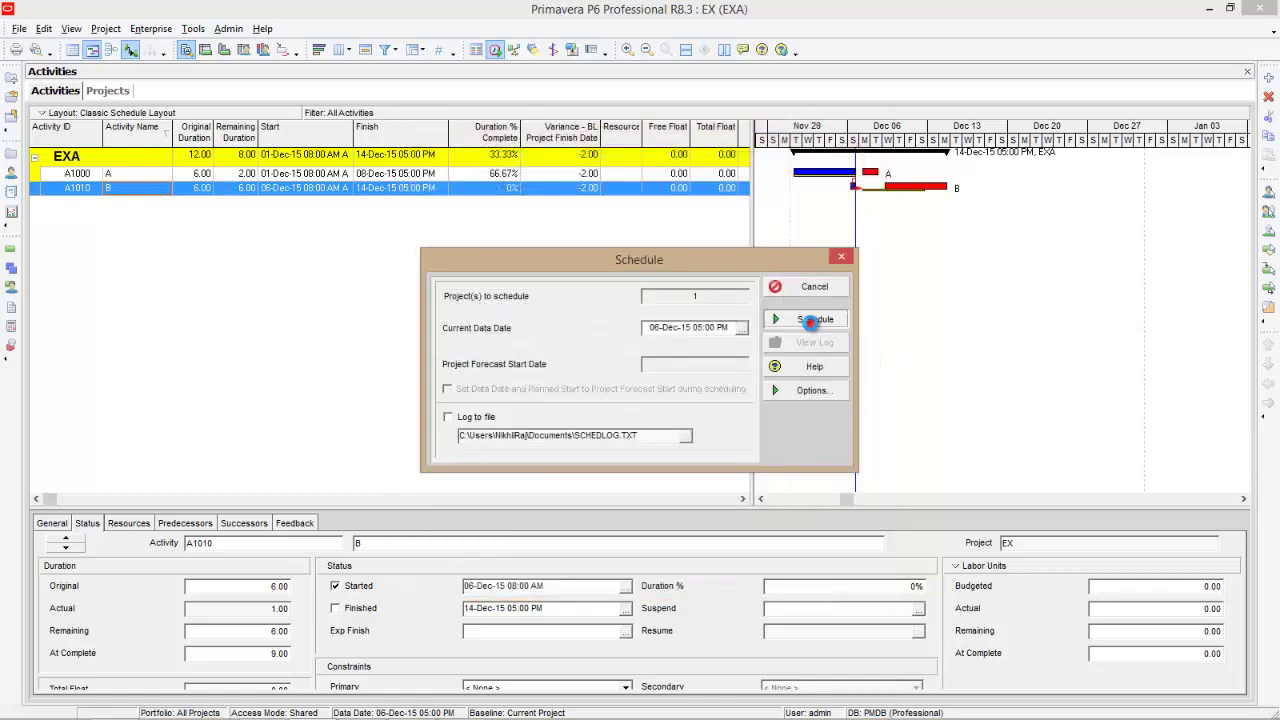
- Schedule with Progress Override and check EXA's 12-Dec-15 finish and 0.00 variance
click(812, 326)
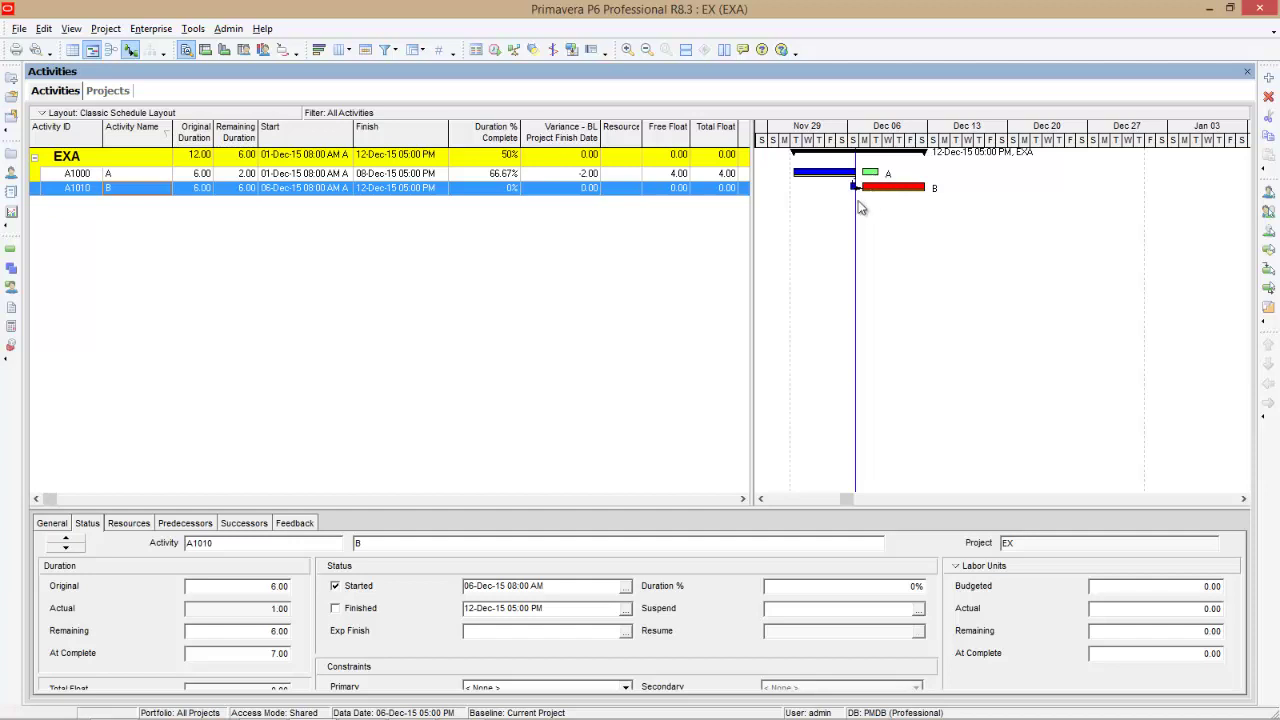
click(588, 157)
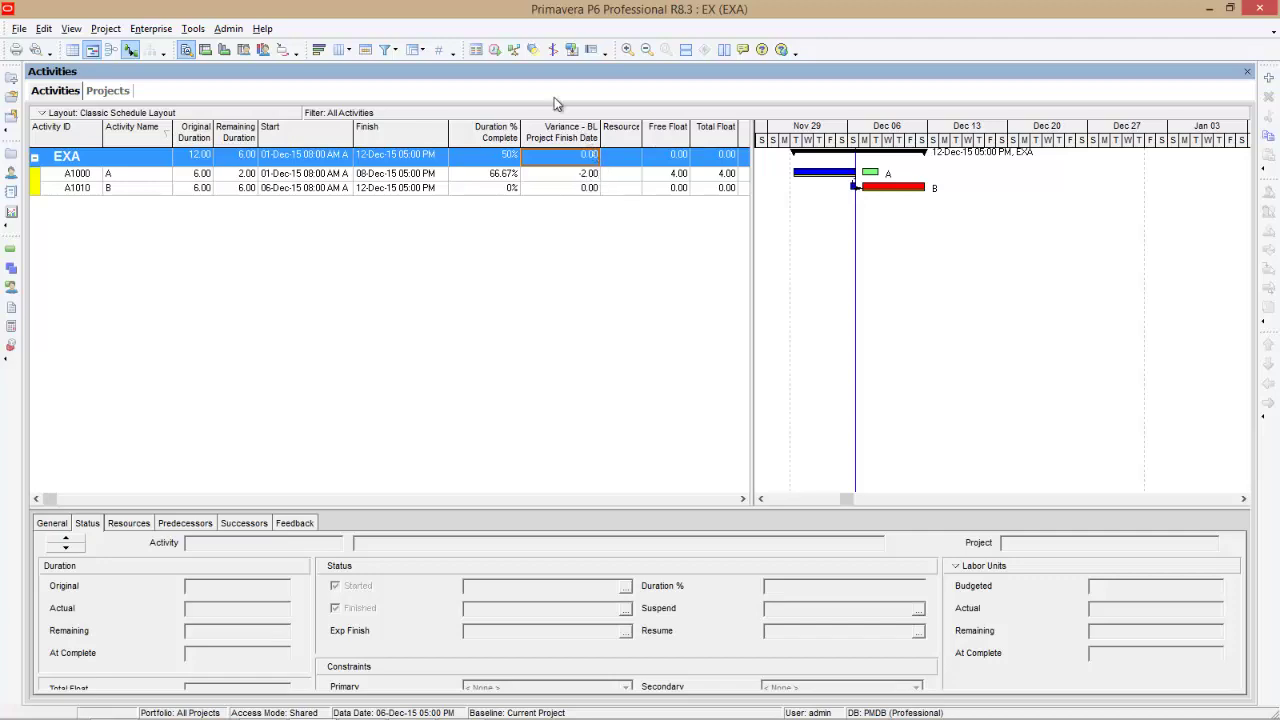
- Switch progressed activities to Actual Dates, reschedule, and inspect activity A's total float
click(495, 52)
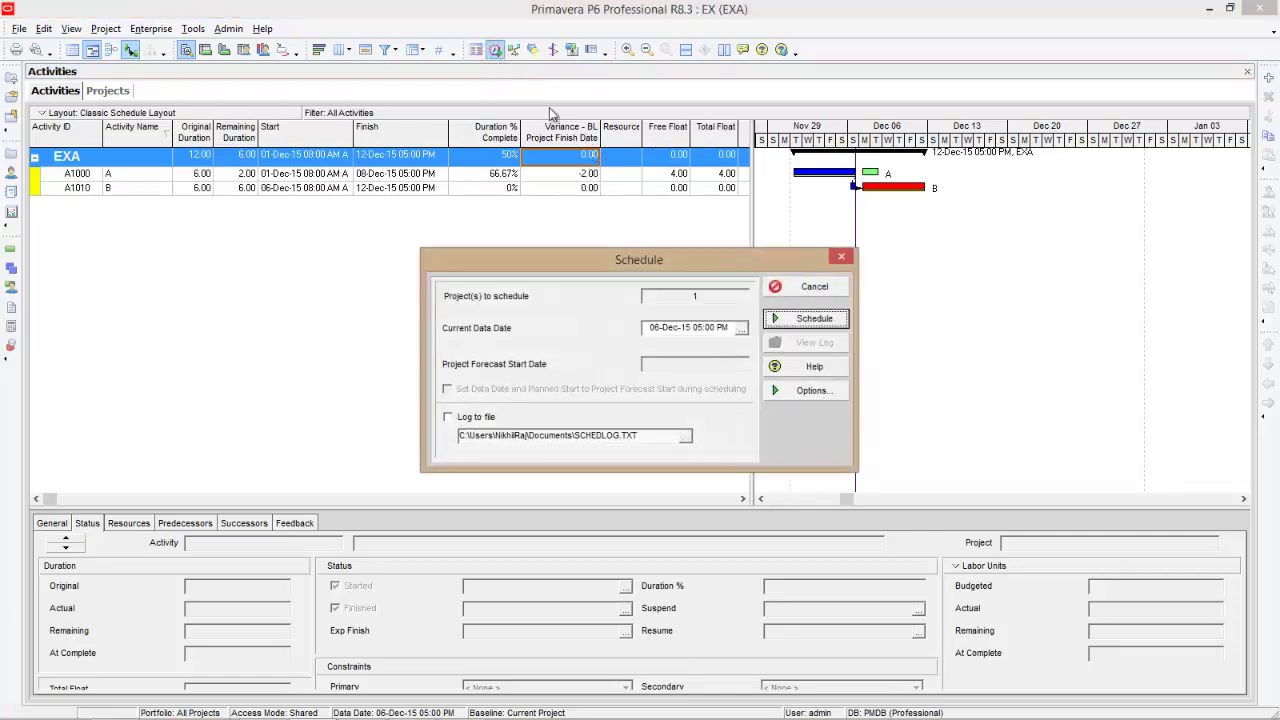
click(797, 392)
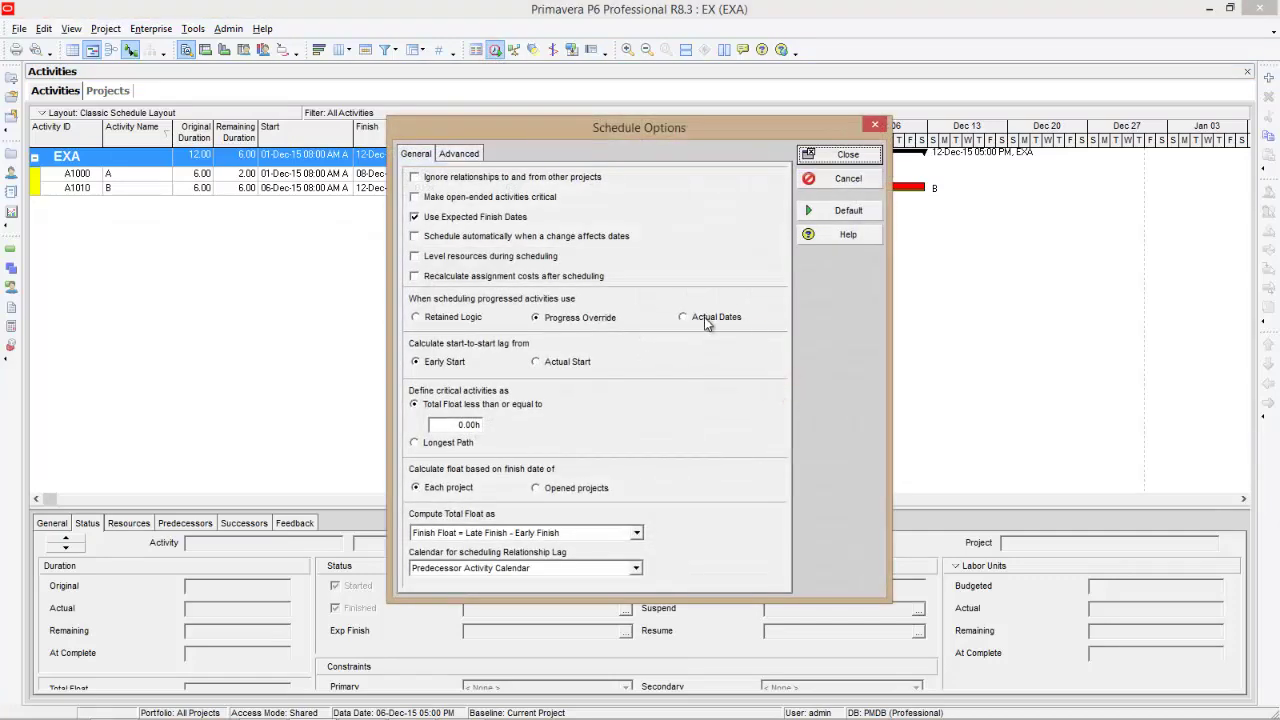
click(690, 317)
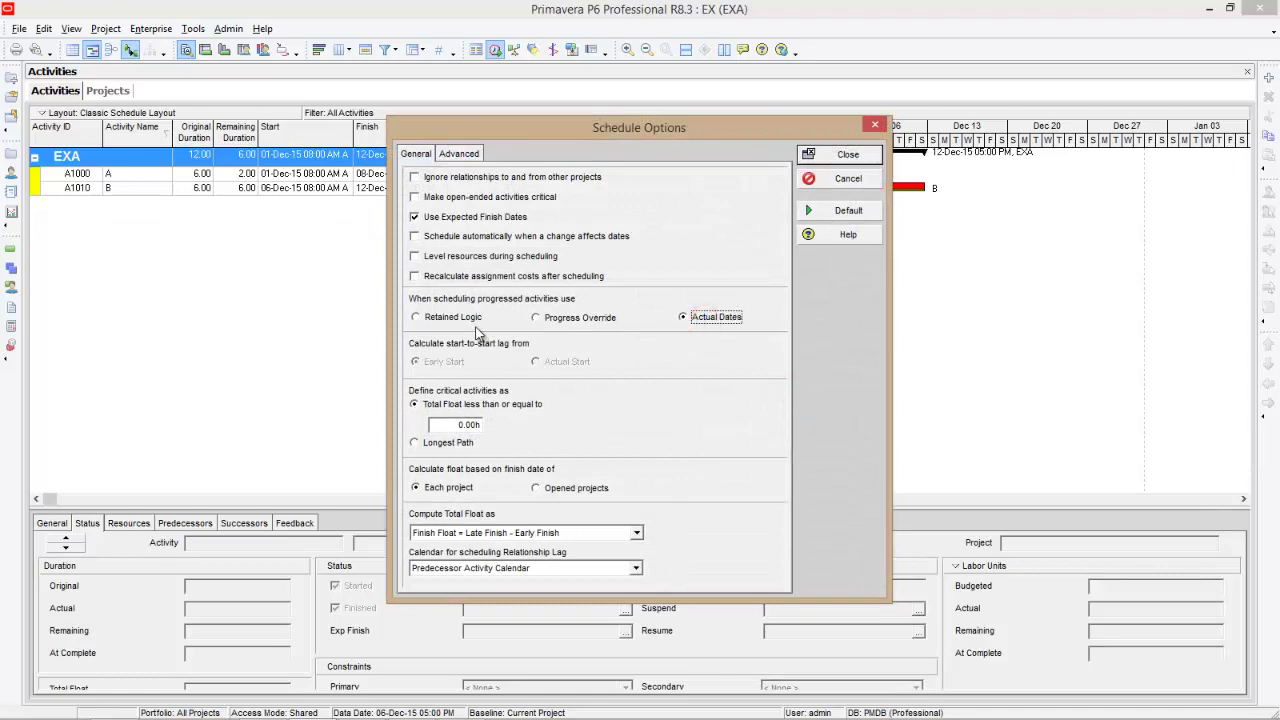
click(848, 155)
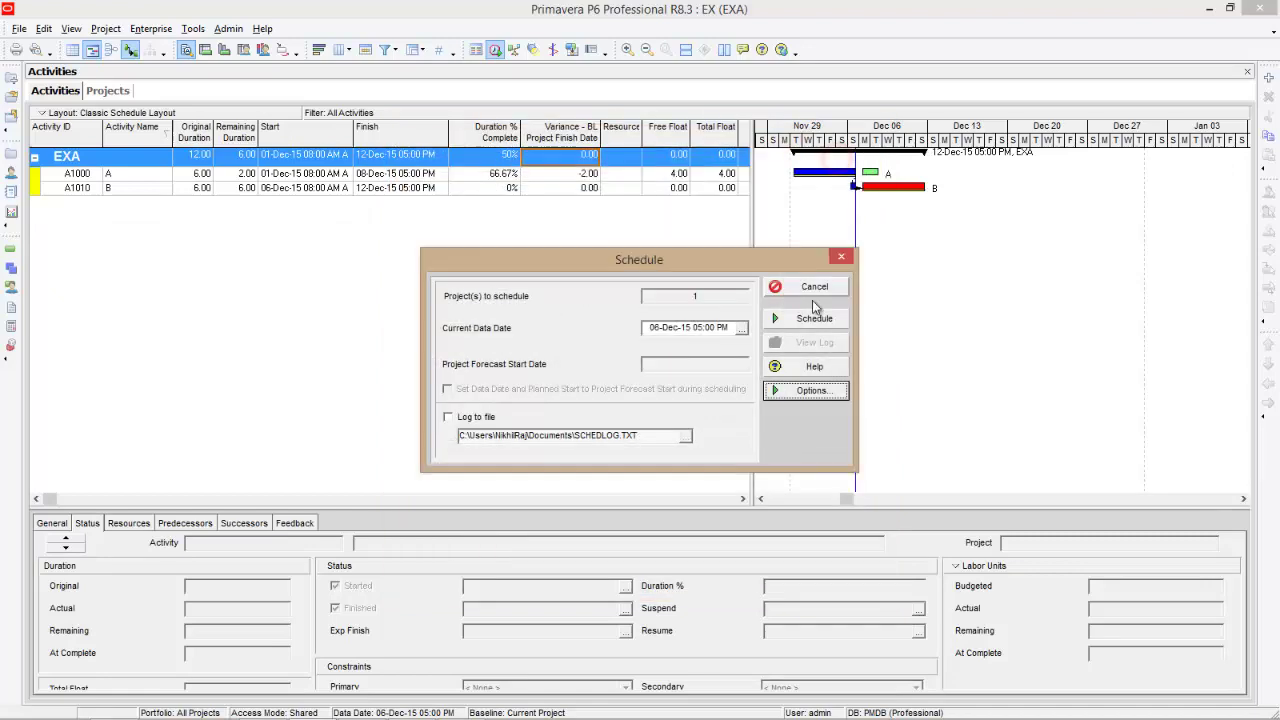
click(805, 318)
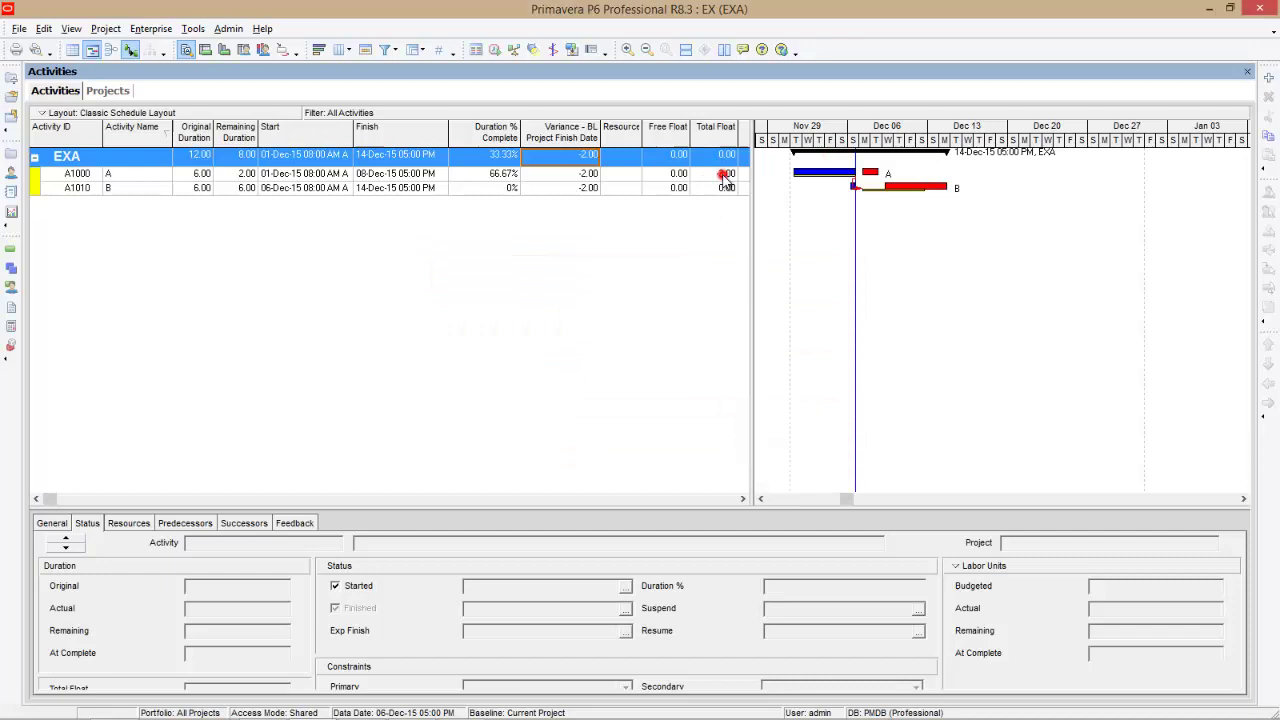
click(724, 177)
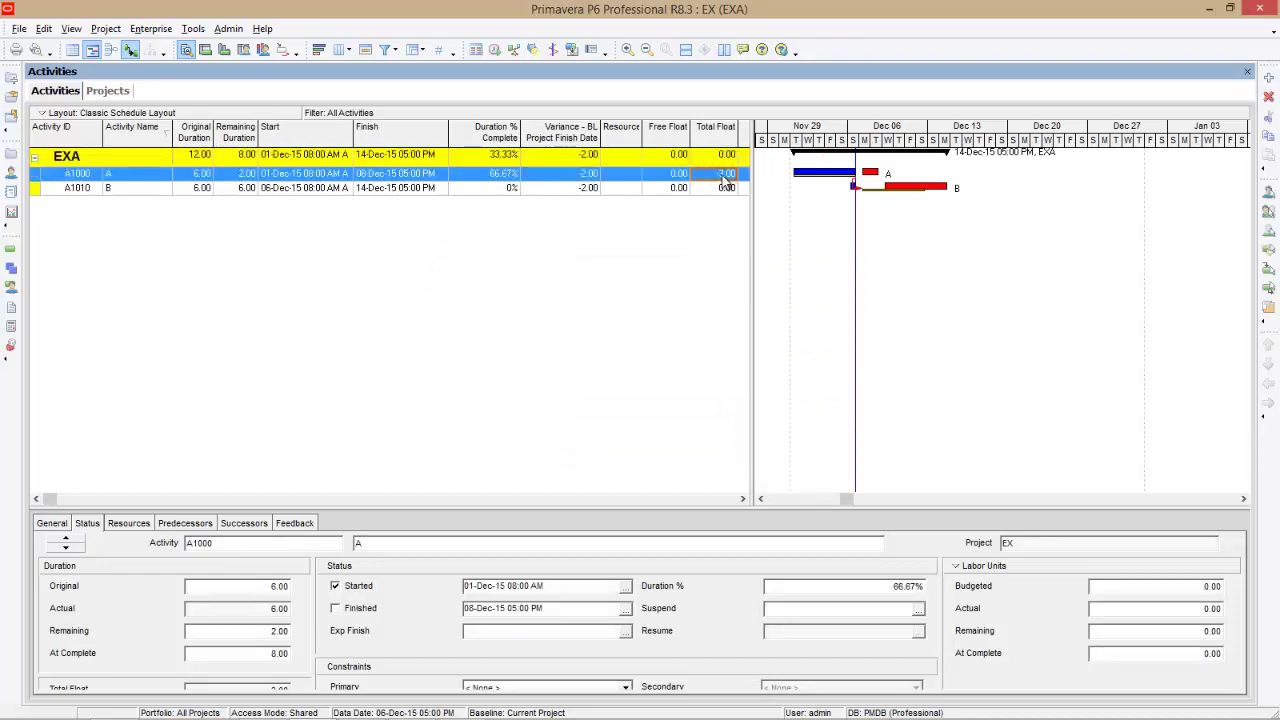
- Set progressed activities back to Retained Logic and reschedule, keeping the 14-Dec-15 finish
click(492, 50)
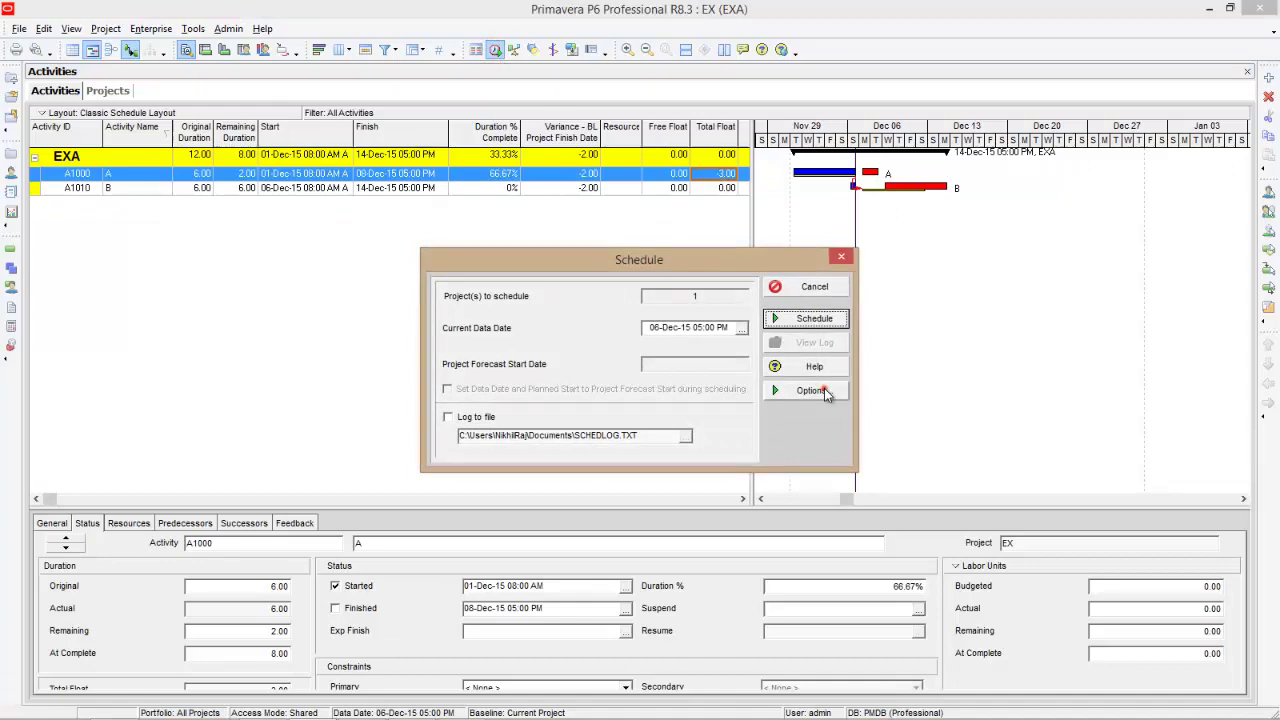
click(810, 390)
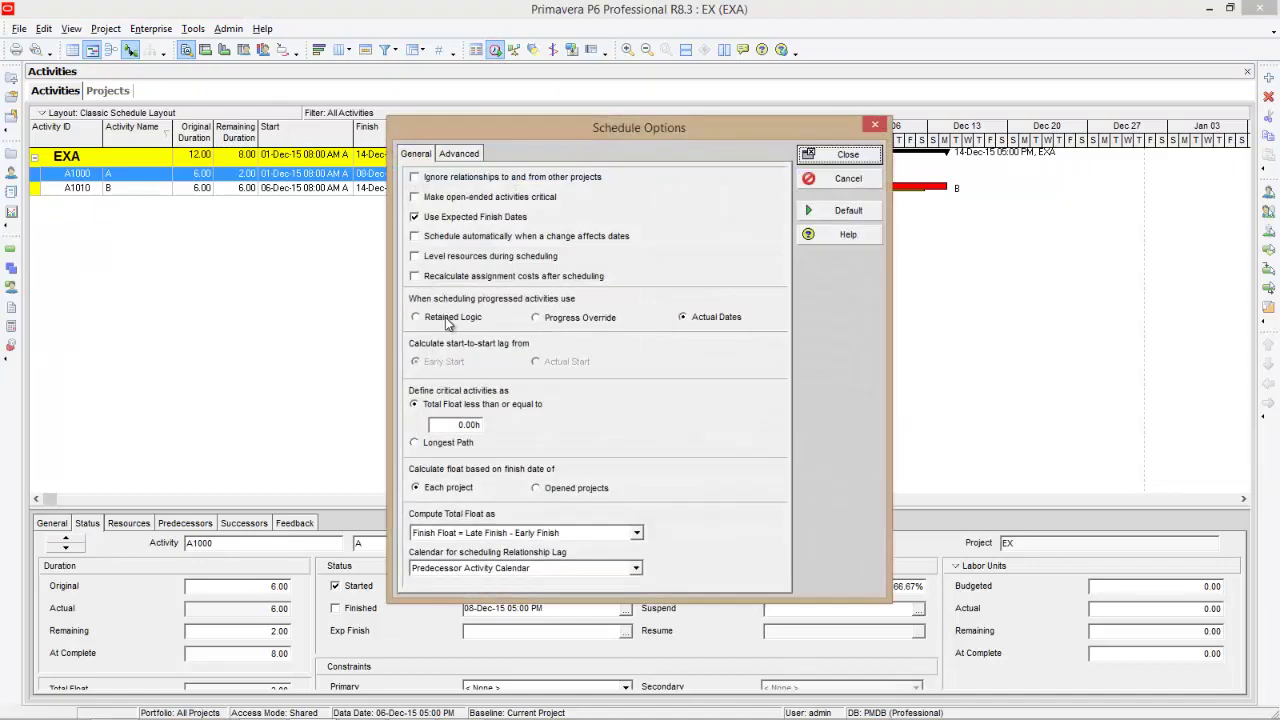
click(446, 318)
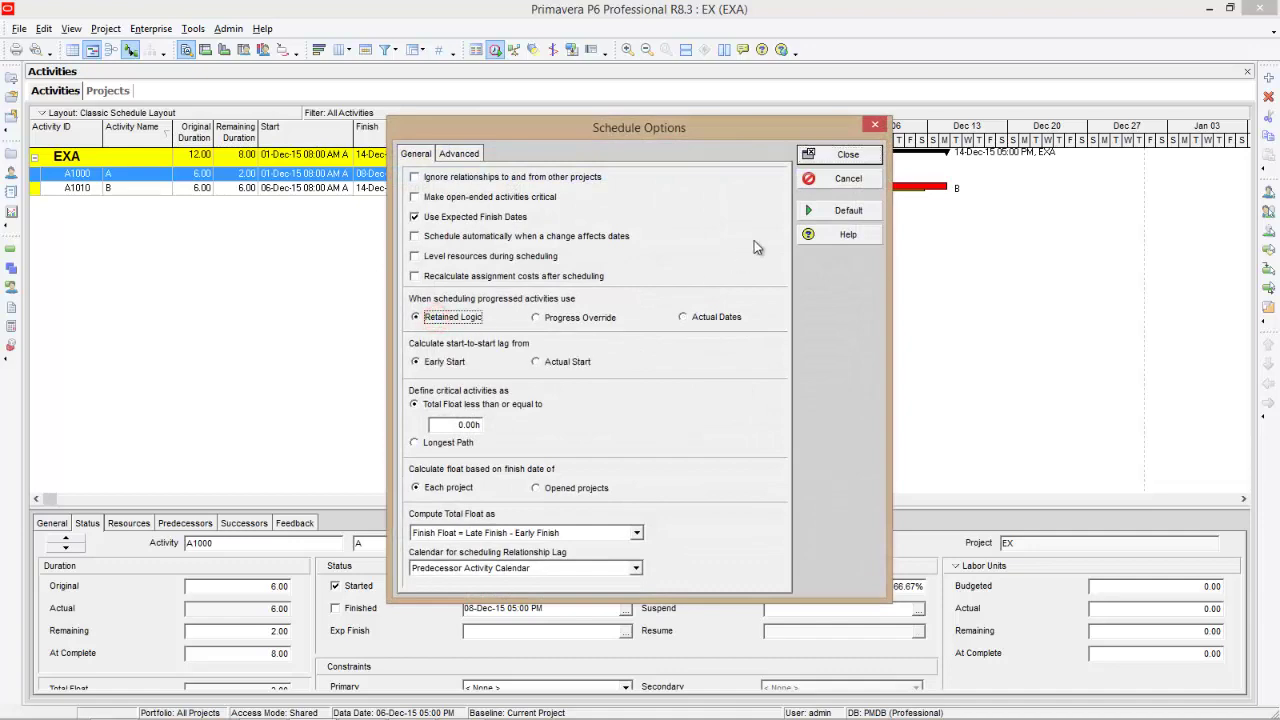
click(842, 156)
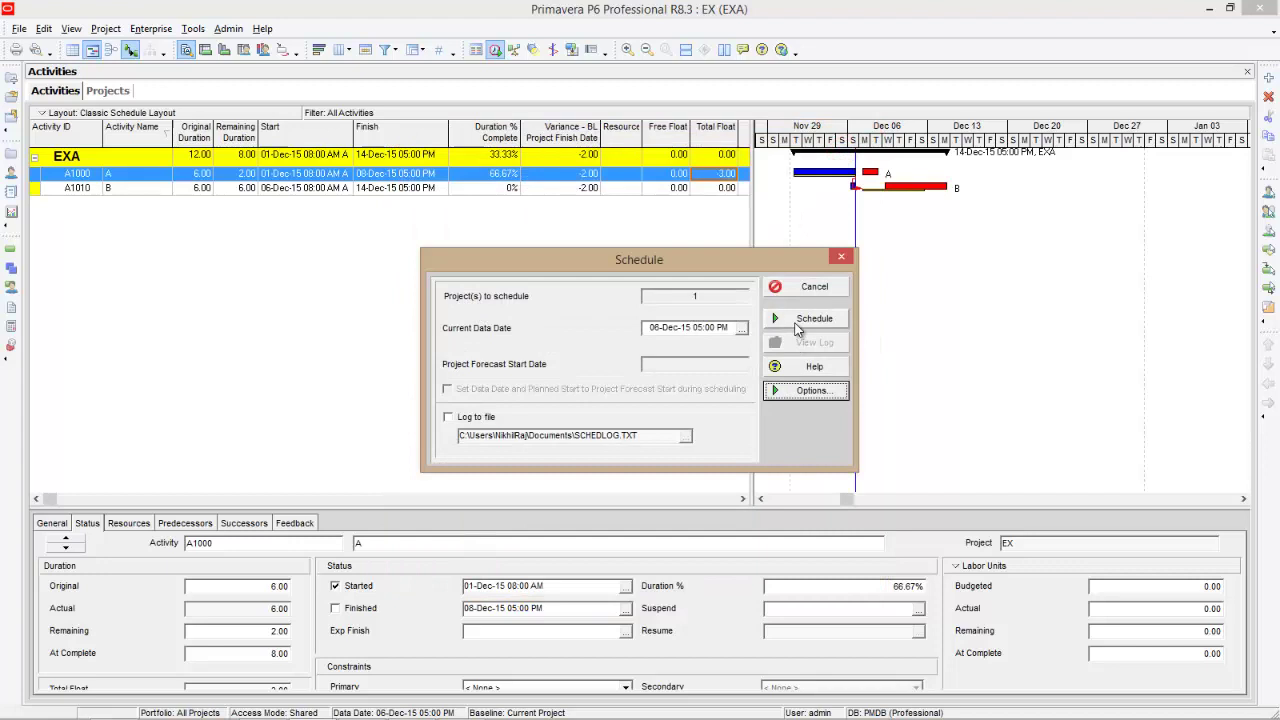
click(800, 322)
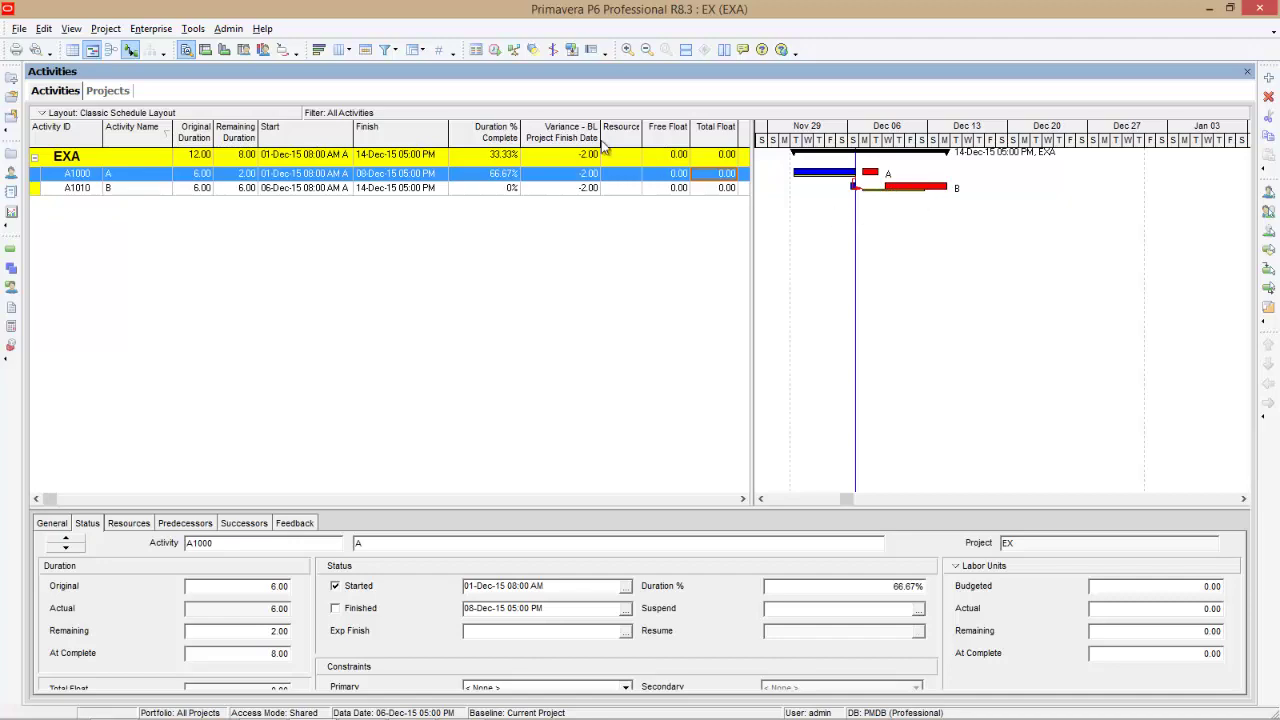
- Reschedule EXA using Progress Override so B and EXA finish 12-Dec-15 and A gains 4 days float
click(496, 50)
click(810, 390)
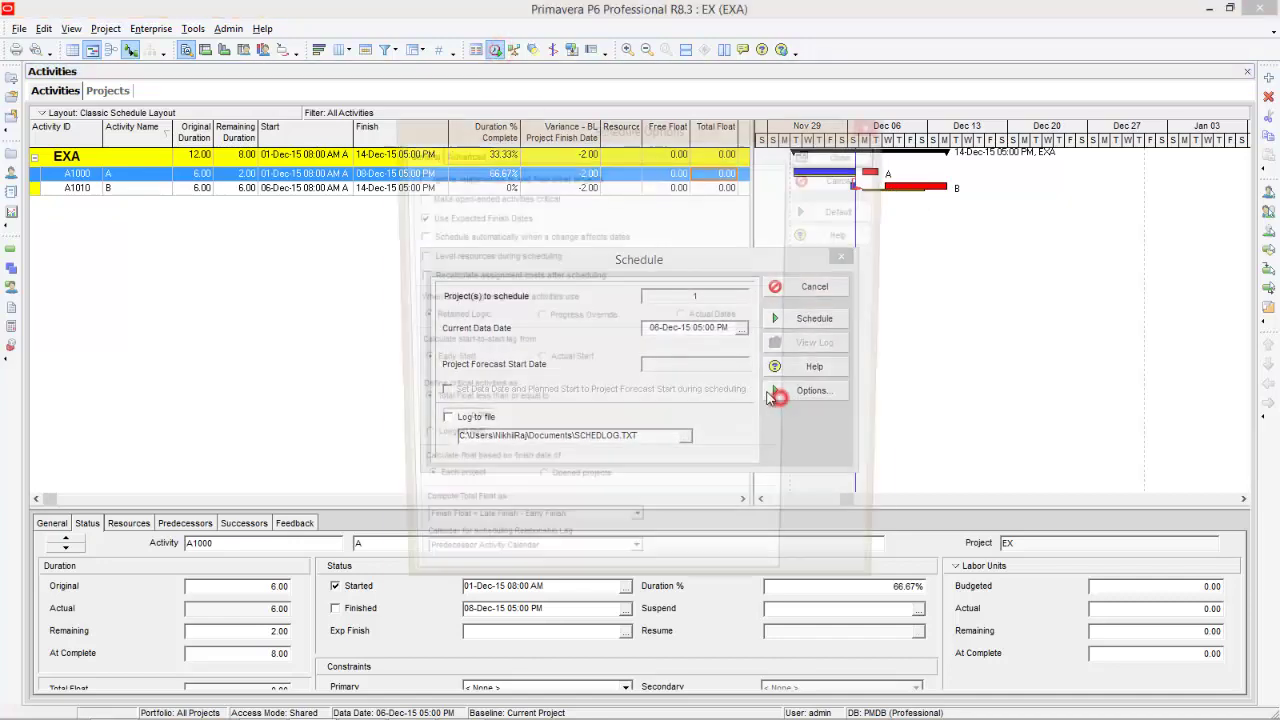
click(555, 317)
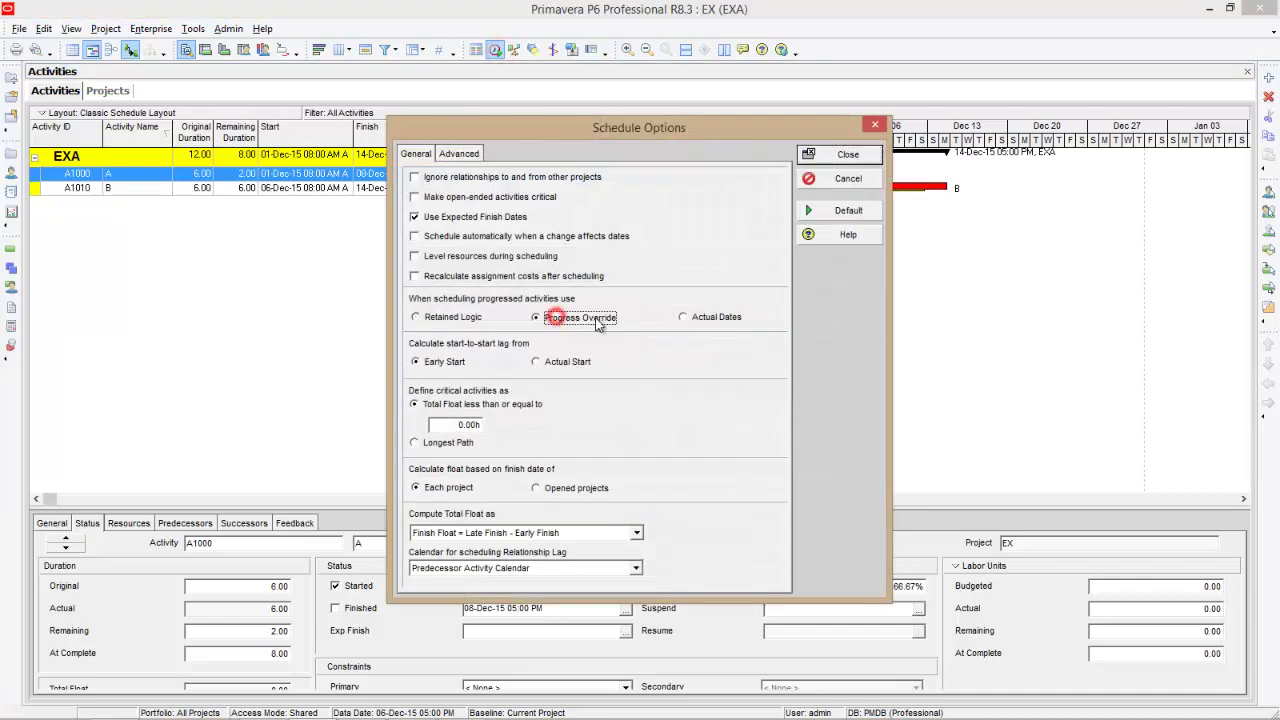
click(848, 155)
click(835, 317)
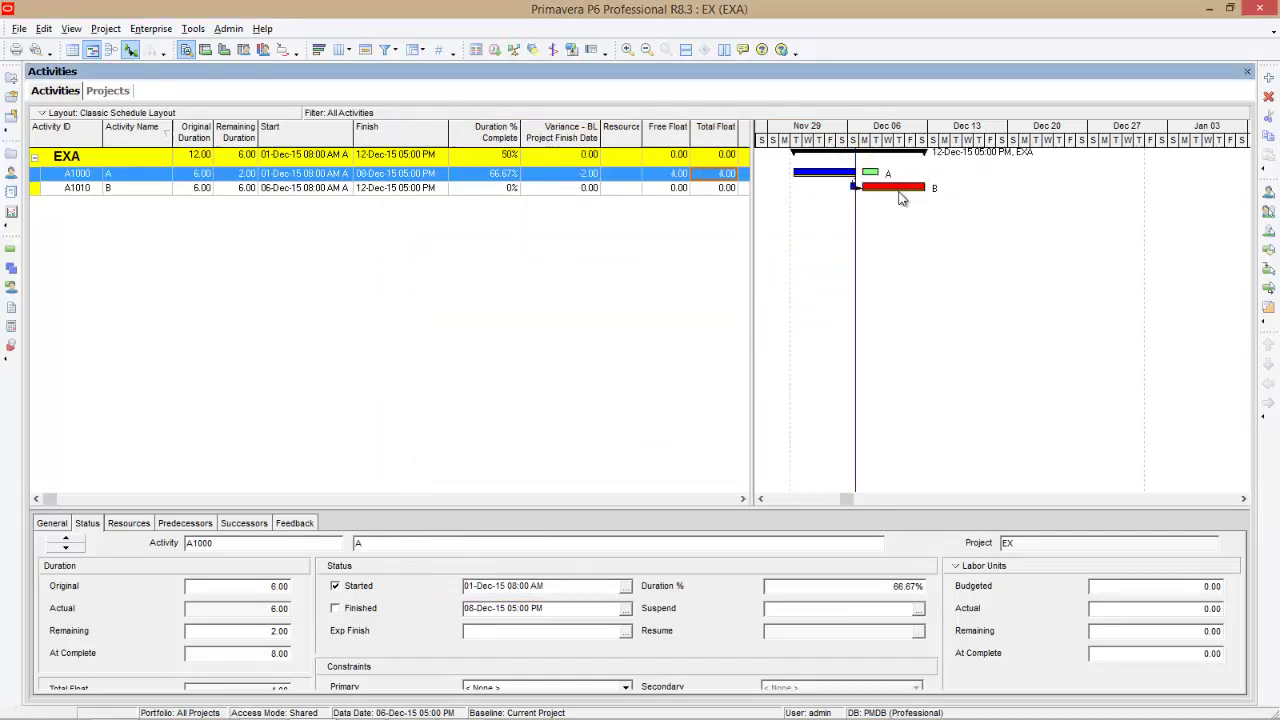